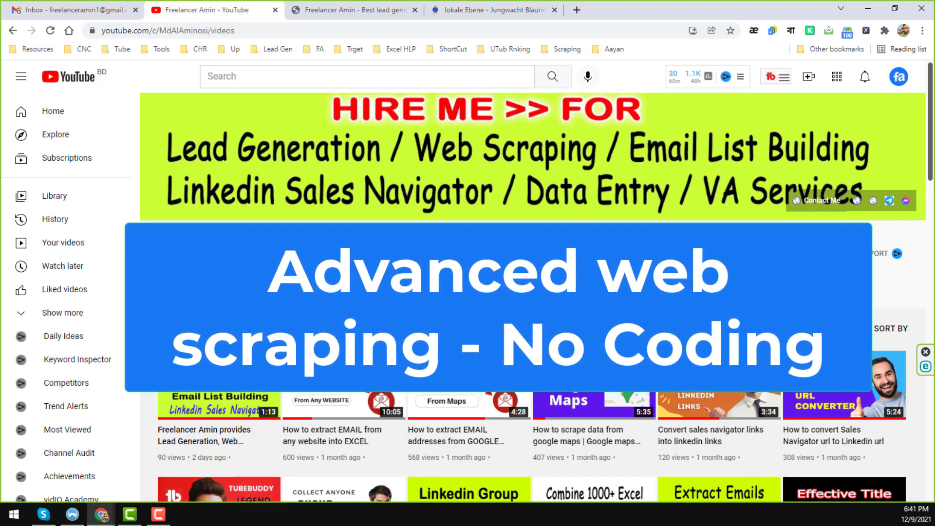
- Look through the uploaded videos on the YouTube channel and return to the channel banner
scroll(533, 292, down, 4)
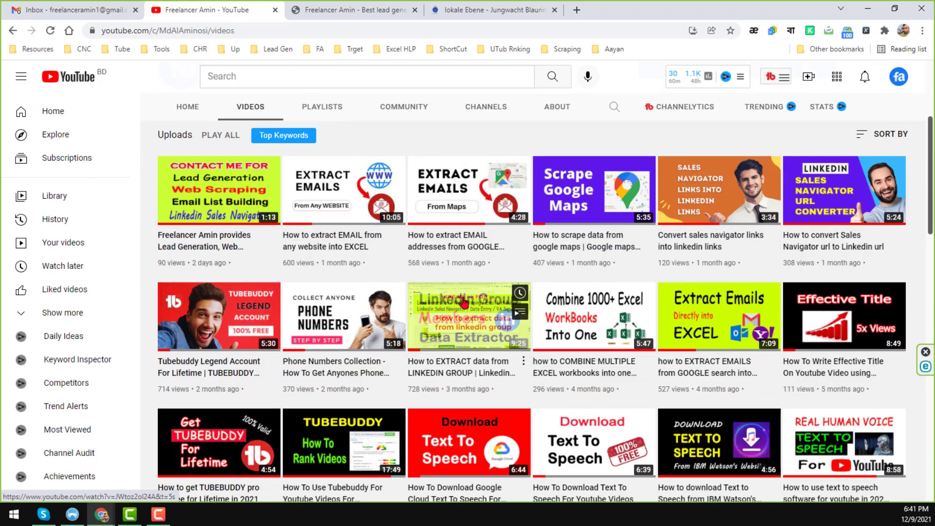
scroll(657, 348, down, 2)
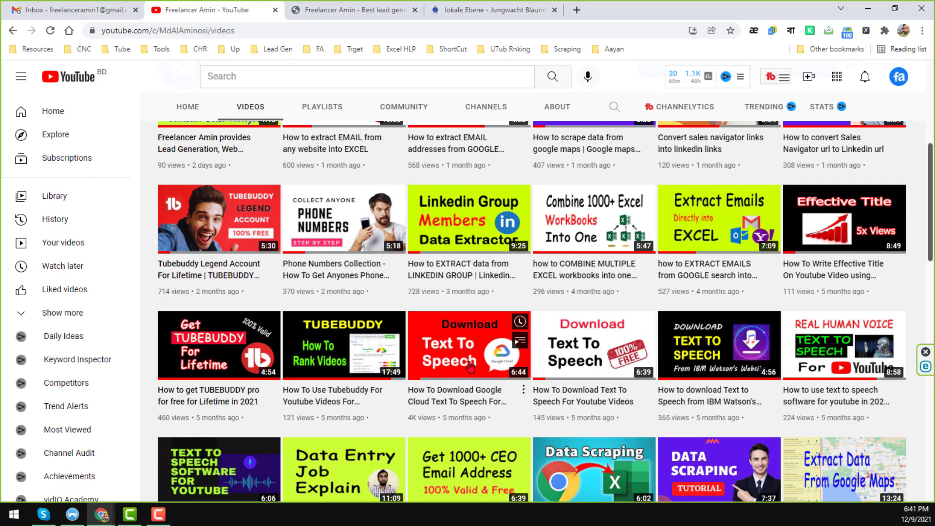
scroll(486, 399, down, 8)
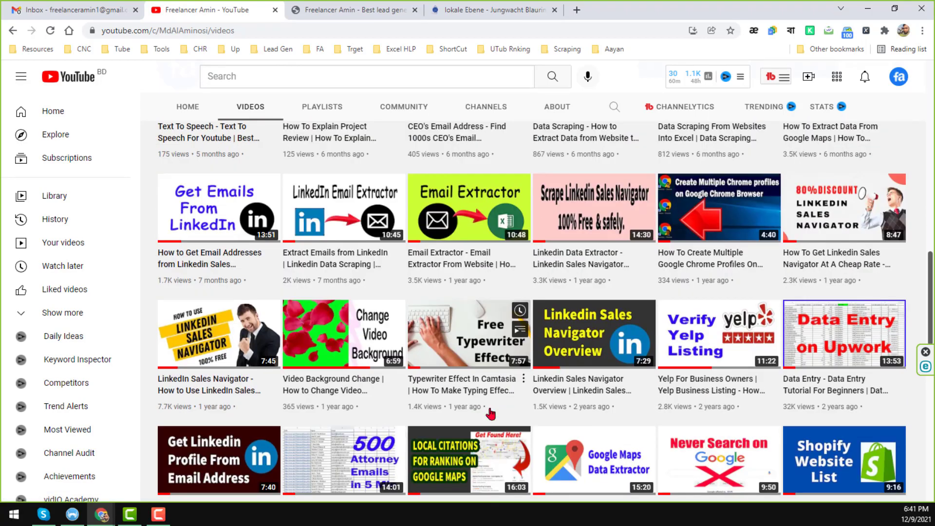
scroll(496, 408, up, 1)
scroll(497, 408, up, 10)
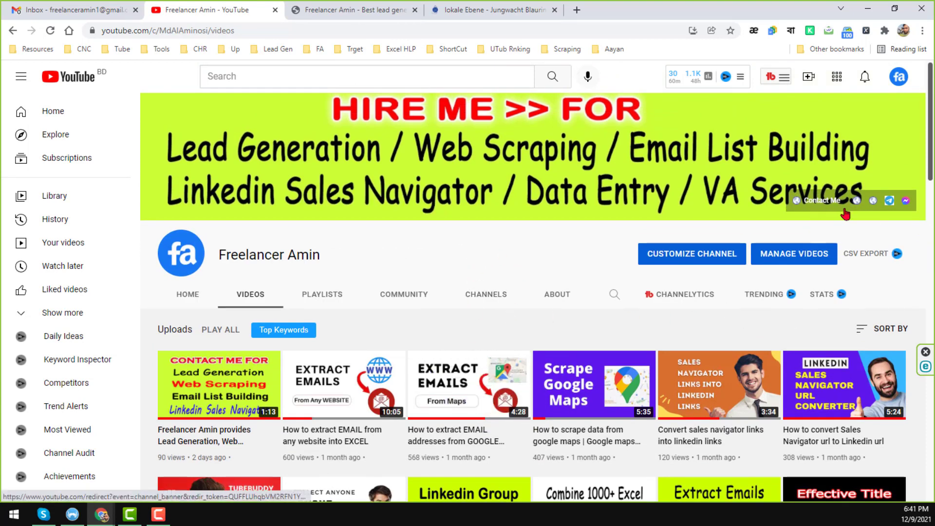
- Switch to the freelancer's business site and review the skills list and contact details
click(367, 14)
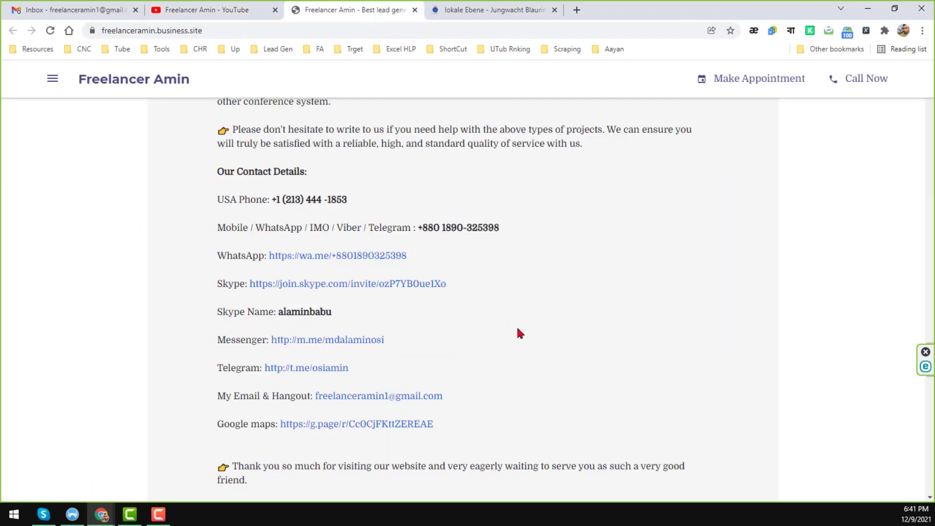
scroll(520, 333, up, 15)
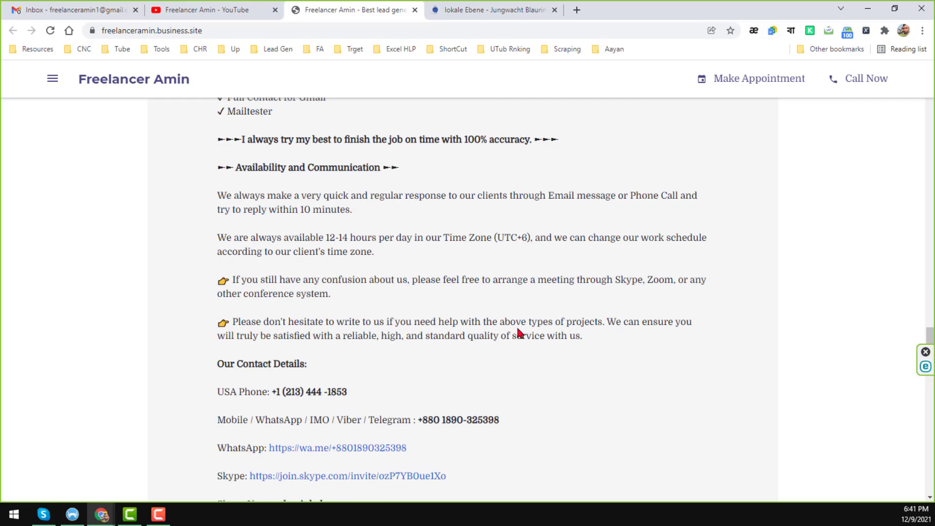
scroll(520, 333, up, 10)
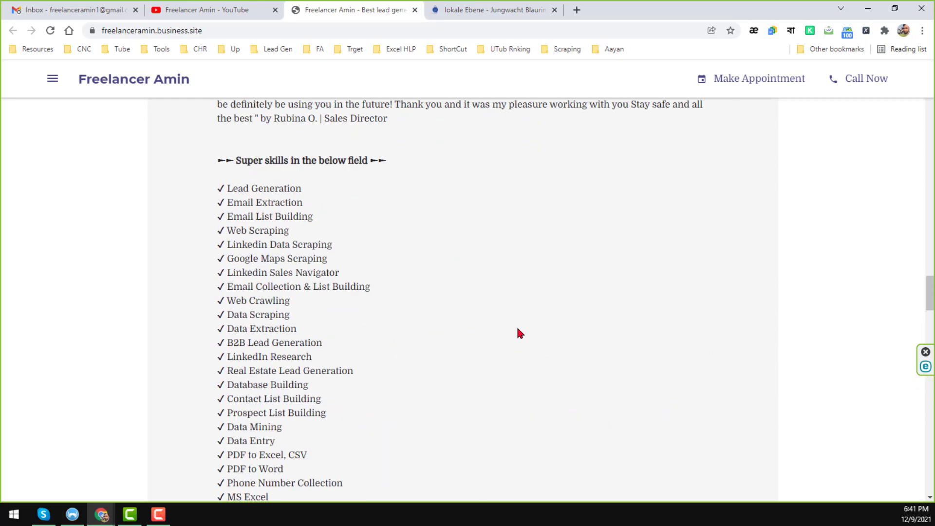
scroll(520, 333, down, 4)
scroll(520, 333, down, 20)
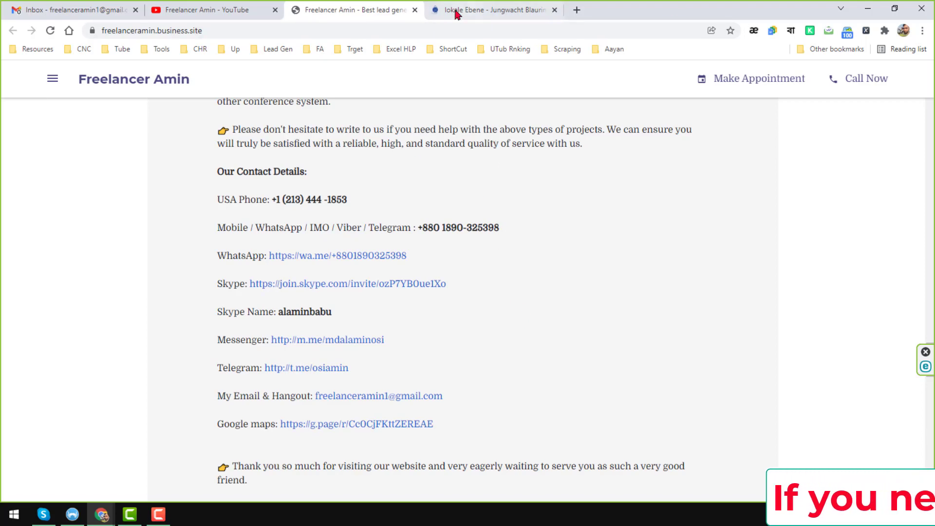
- Switch to the Jungwacht Blauring page "lokale Ebene" and view the map "Jubla-Scharen in der Übersicht"
click(261, 6)
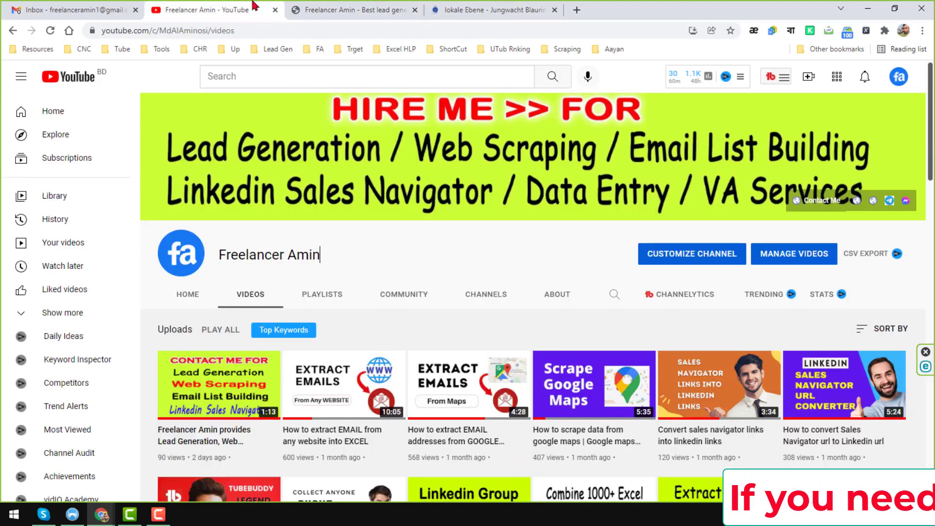
click(492, 10)
scroll(791, 239, up, 8)
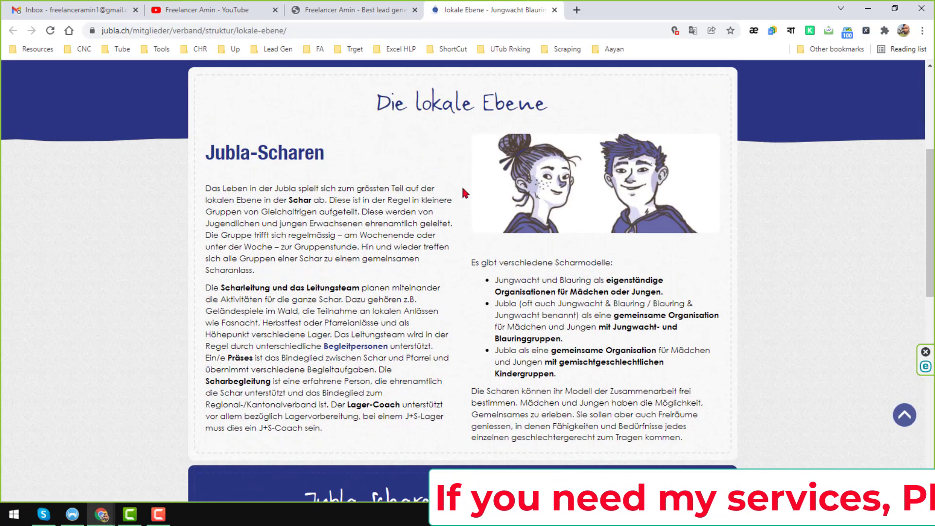
scroll(469, 197, down, 8)
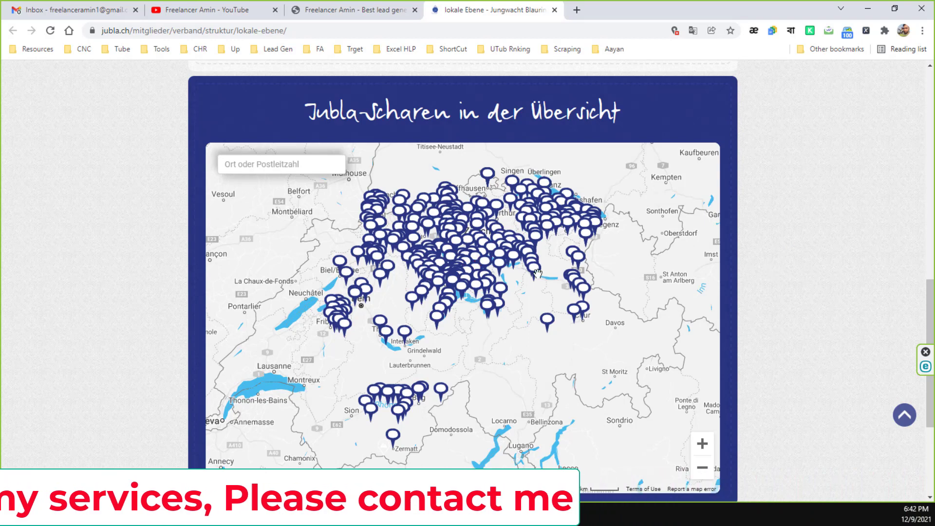
scroll(730, 272, down, 2)
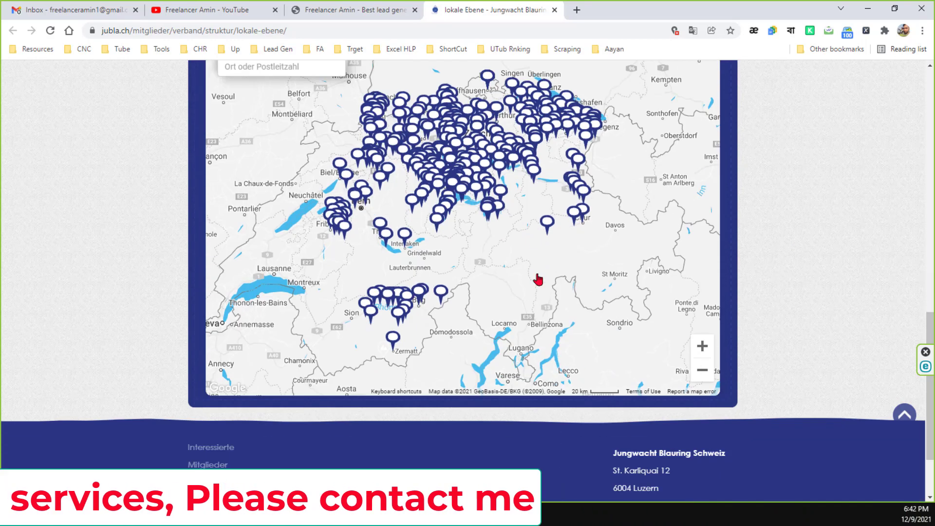
- Open the Jungwacht Lungern marker on the map and highlight the group's name in its info box
click(438, 221)
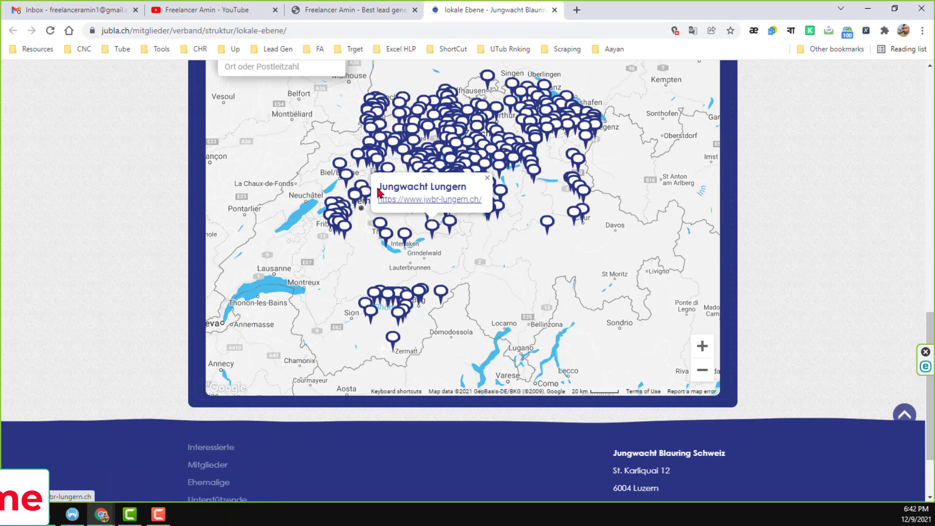
drag(378, 187, 462, 192)
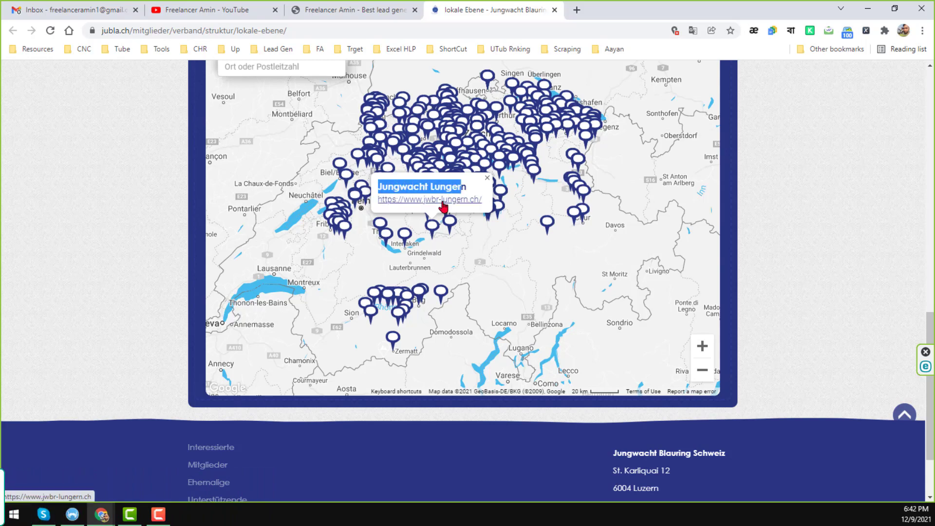
click(769, 239)
- Examine the page's Jubla-Scharen text and the marker map to see what group data it offers
scroll(768, 238, up, 5)
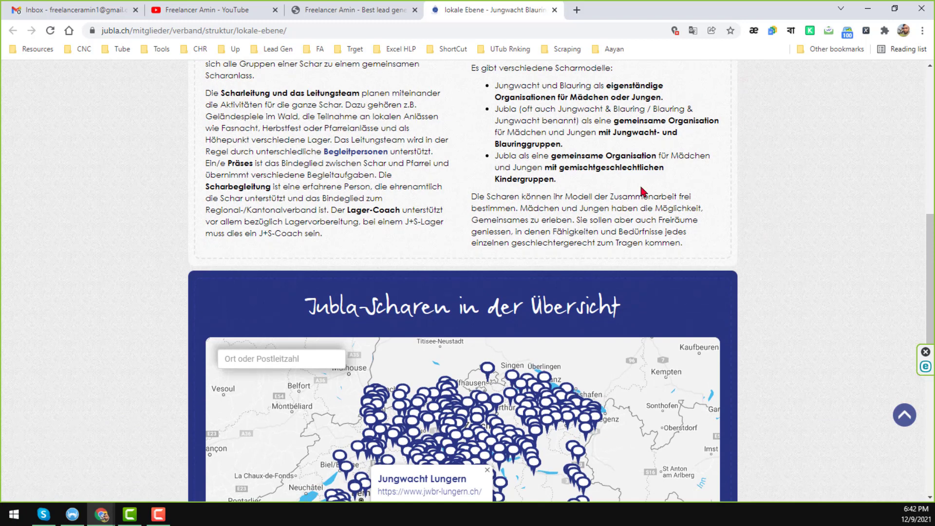
scroll(750, 199, down, 5)
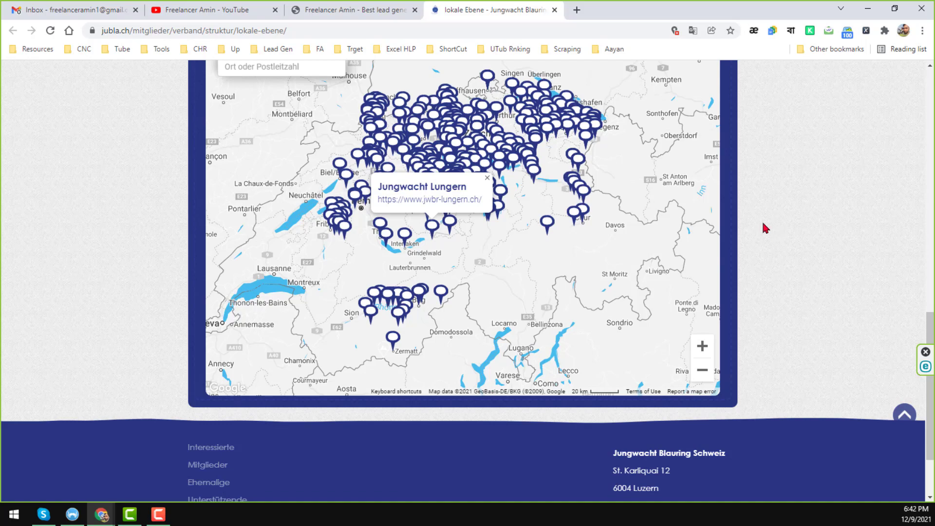
scroll(762, 220, up, 2)
scroll(763, 279, up, 2)
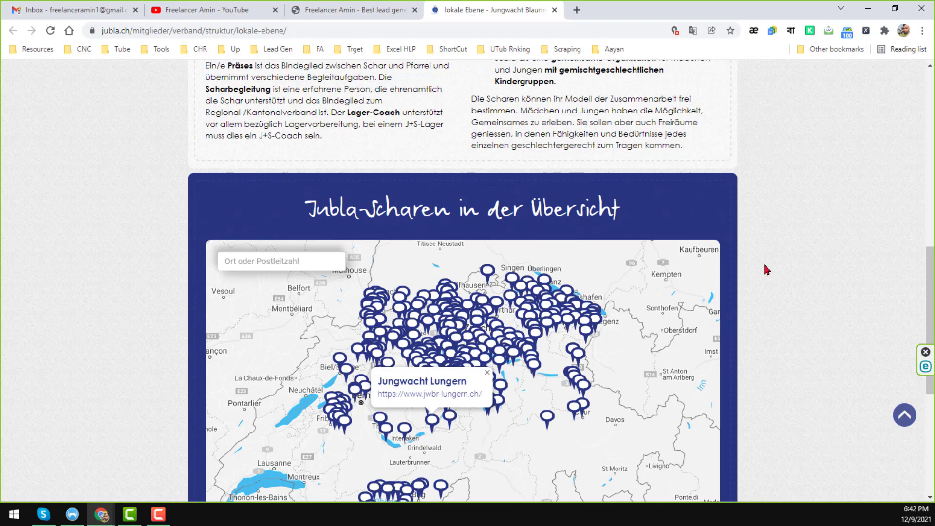
scroll(766, 270, down, 2)
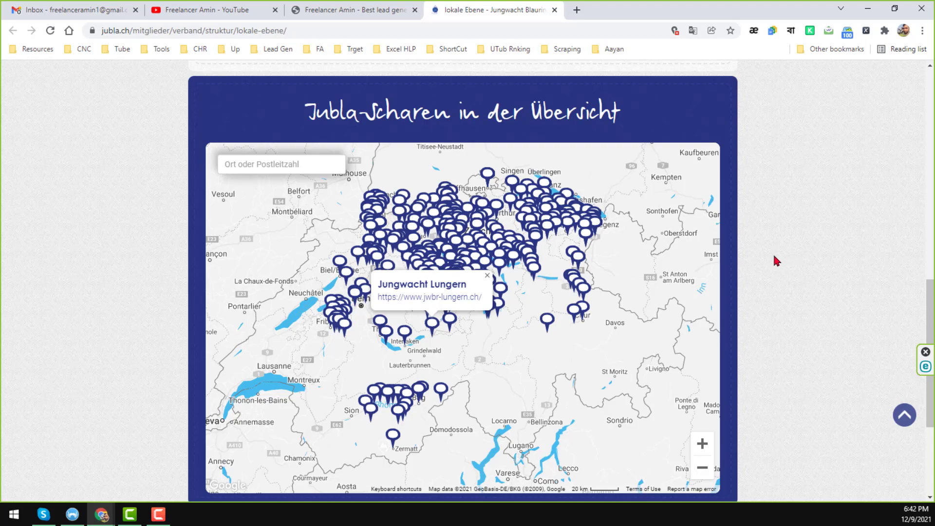
scroll(774, 260, down, 3)
scroll(774, 260, up, 7)
scroll(774, 260, up, 8)
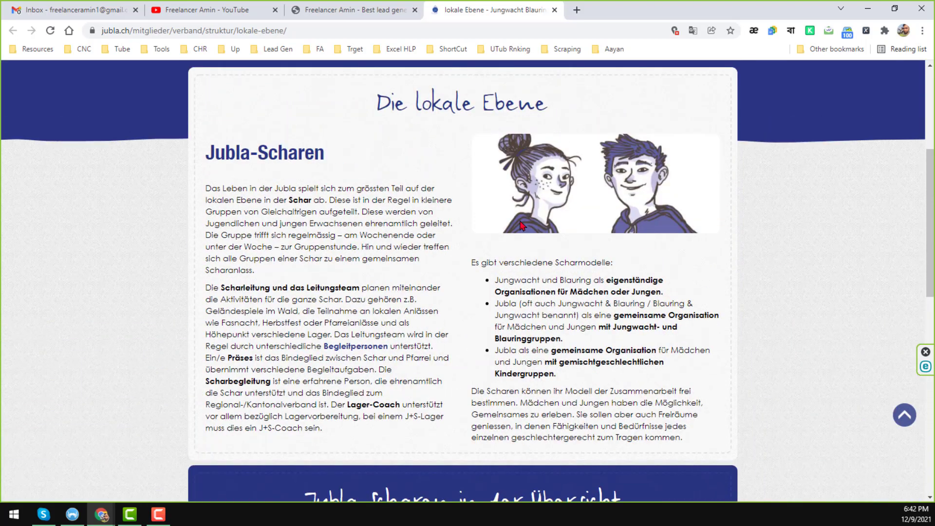
scroll(502, 235, down, 6)
scroll(502, 235, down, 8)
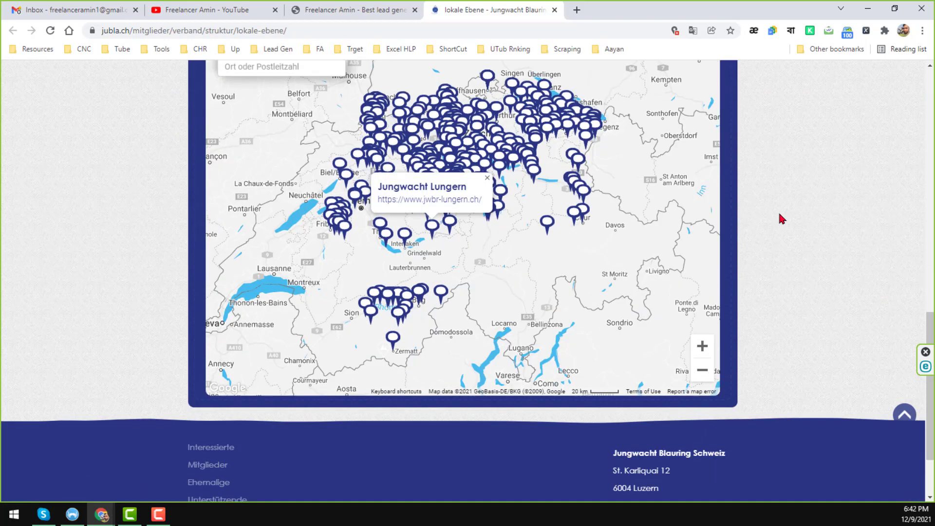
- Inspect the page with the developer tools and show its Sources
right_click(779, 214)
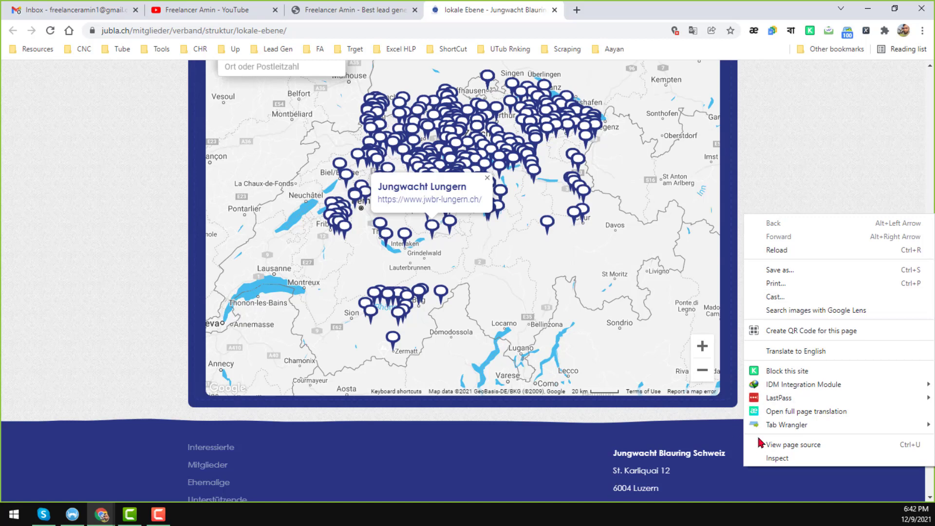
click(777, 459)
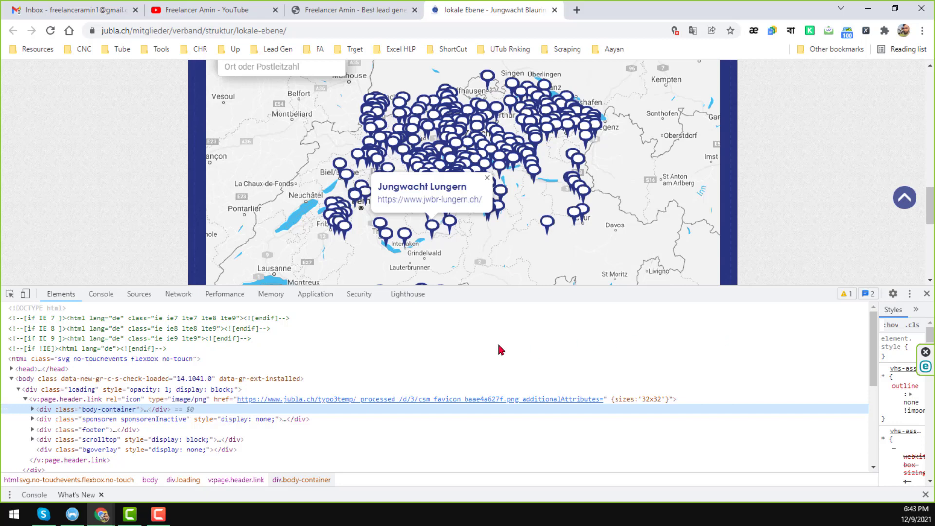
click(139, 294)
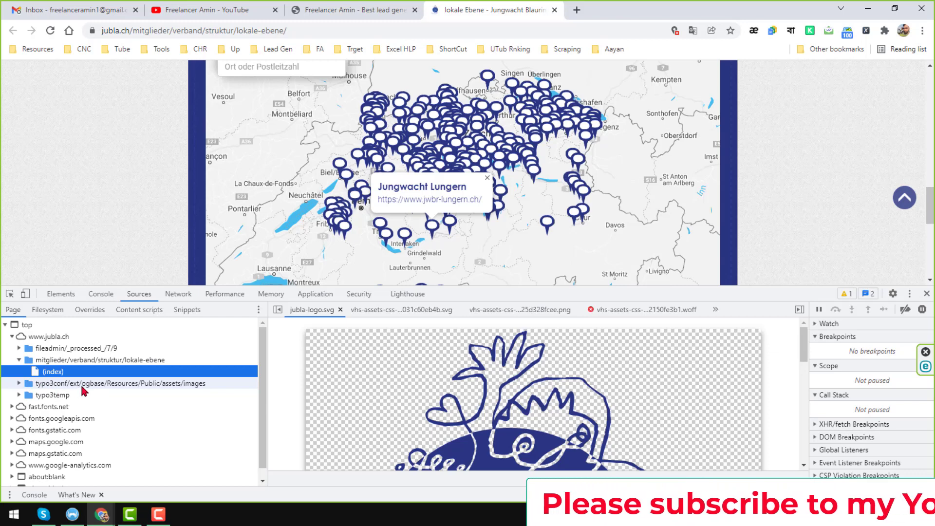
click(130, 387)
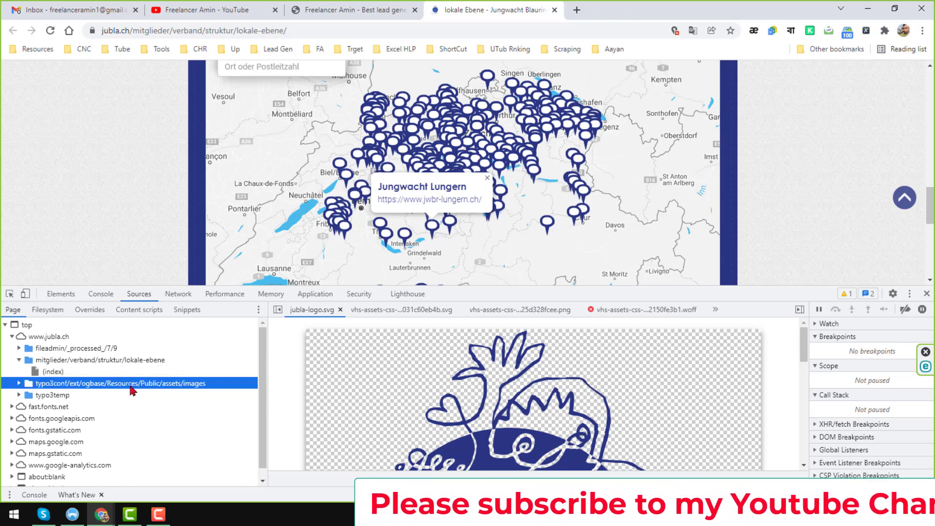
click(104, 387)
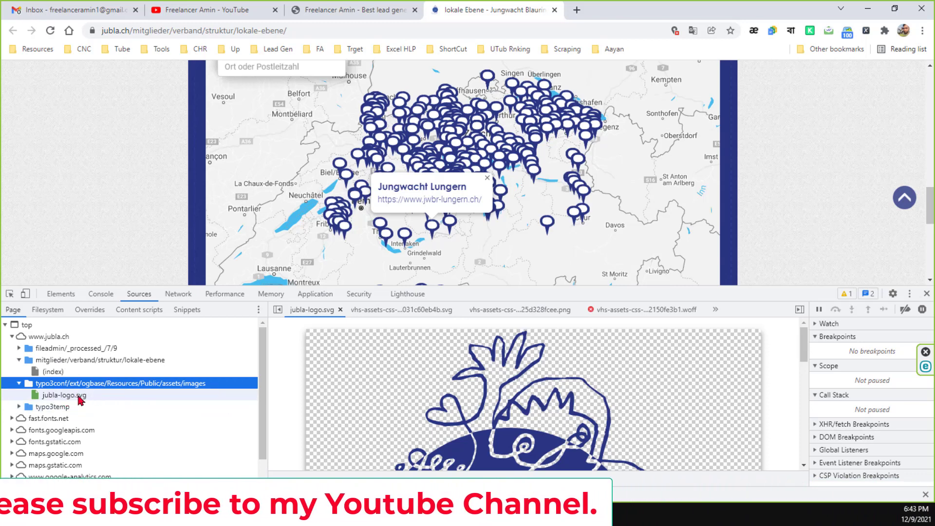
click(86, 397)
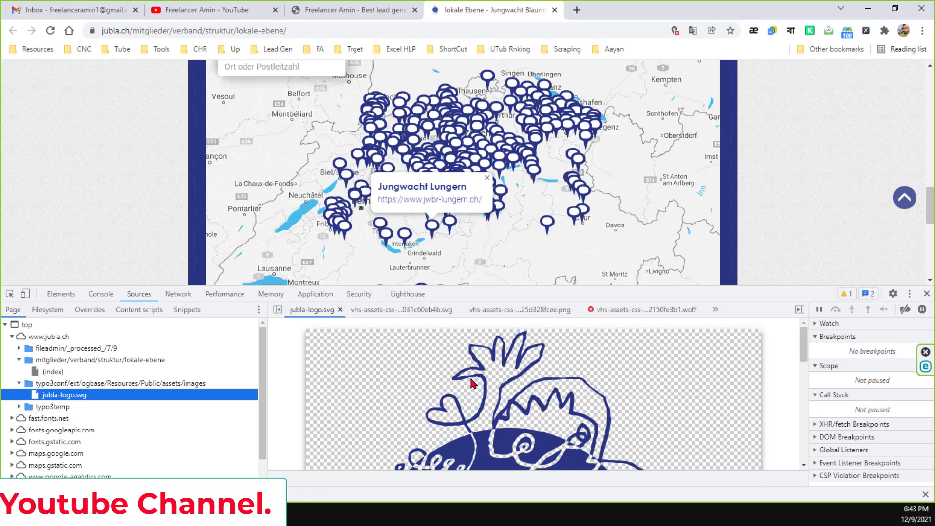
scroll(472, 383, down, 2)
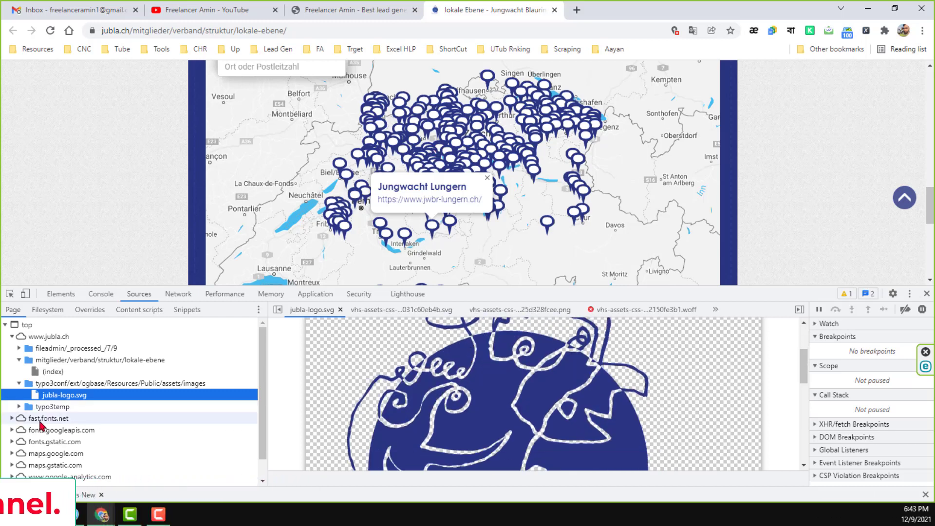
- Expand the typo3temp folder and enlarge the developer tools pane to show all its files
click(67, 407)
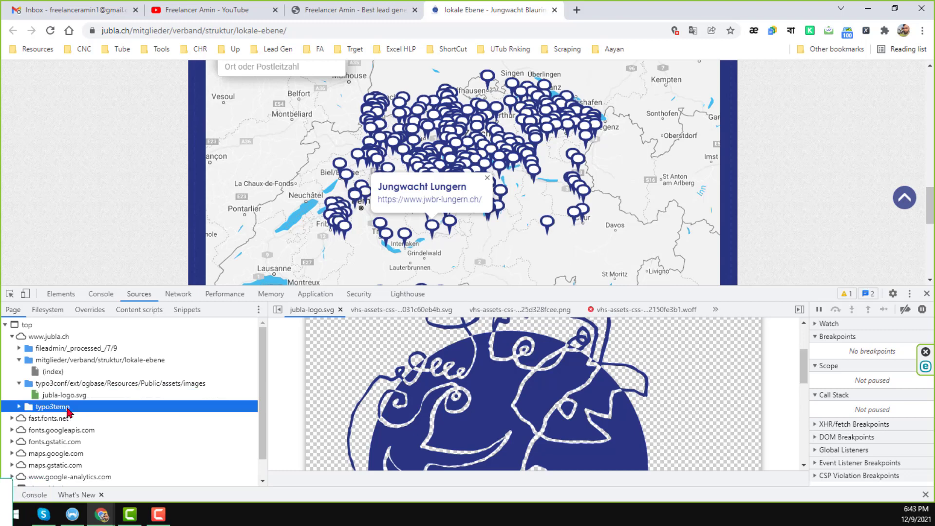
click(68, 408)
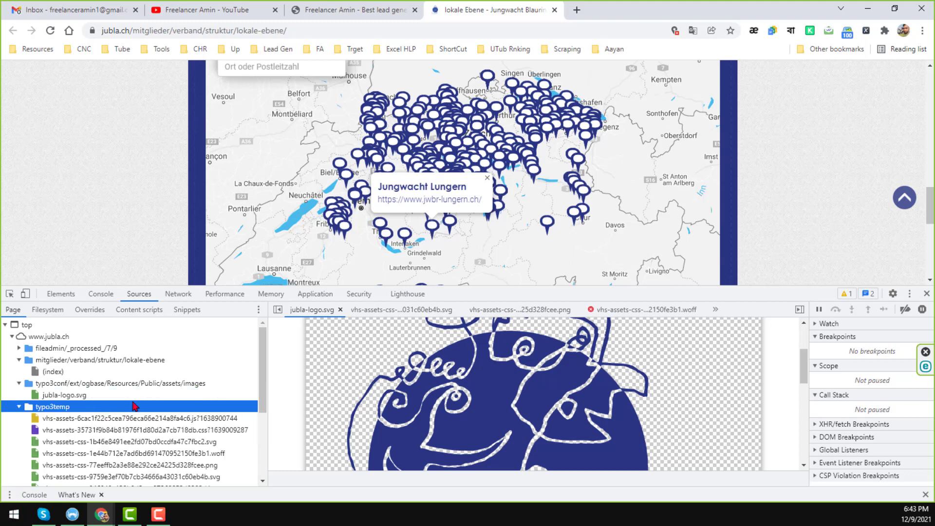
drag(132, 281, 132, 154)
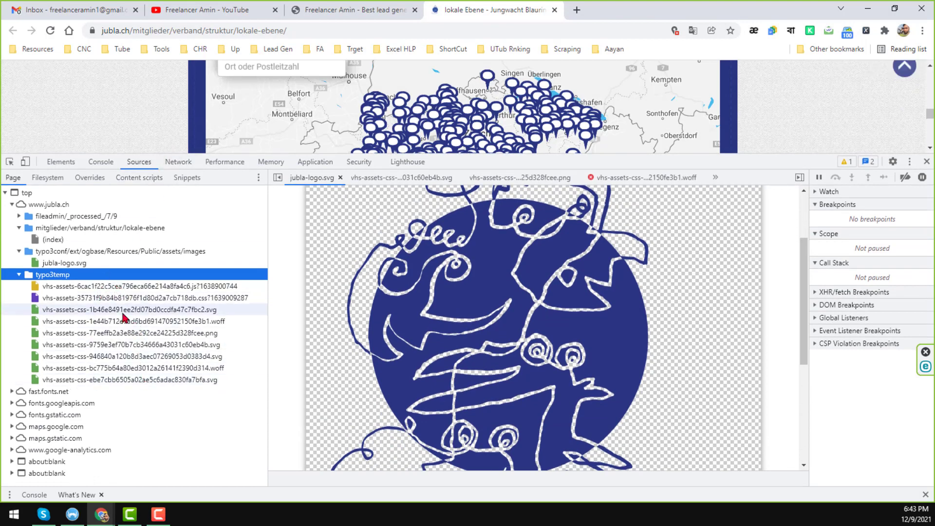
- Preview the vhs-assets-css .woff font, the .png image and the 9759e3ef .svg file in typo3temp
click(194, 322)
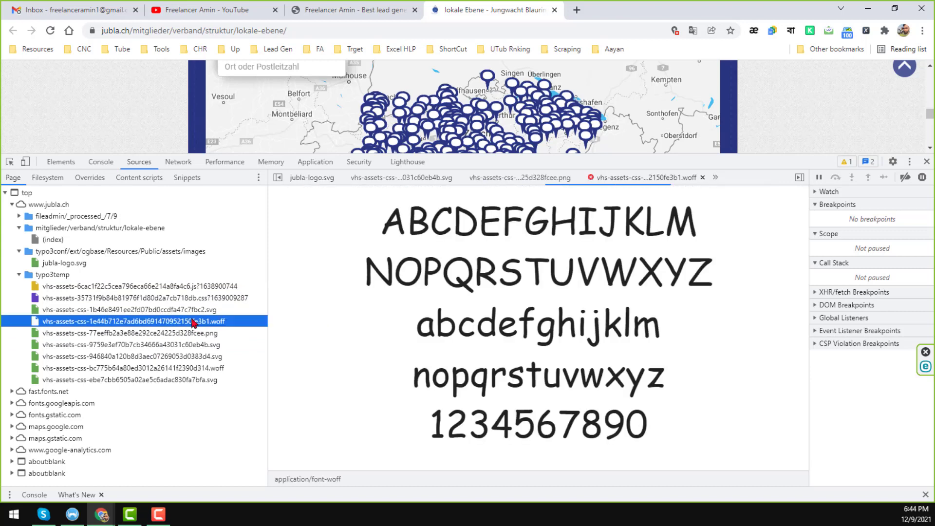
click(242, 334)
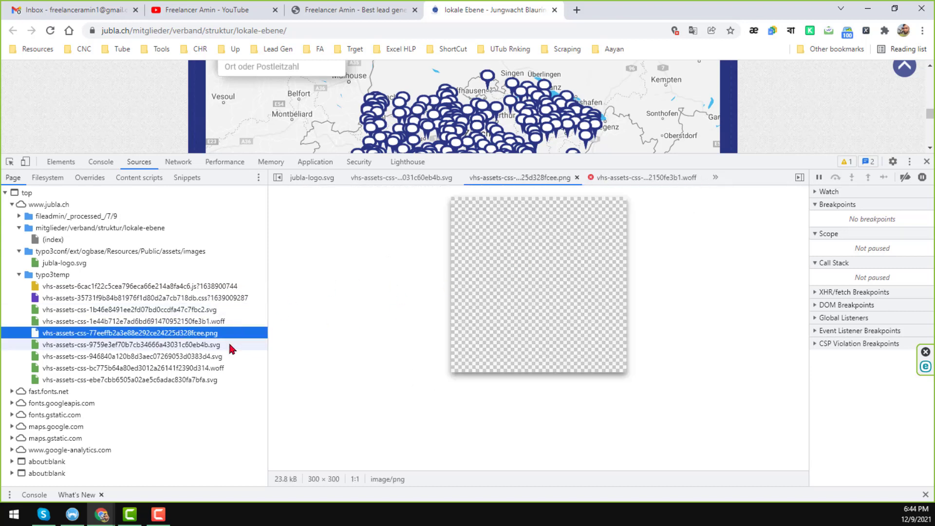
click(231, 345)
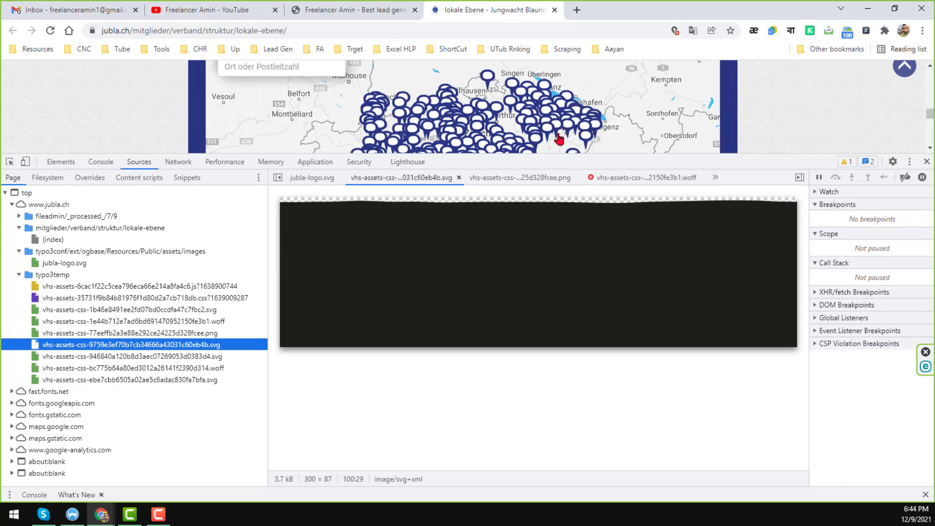
- Open the vhs-assets-6cac1f22 JavaScript file in typo3temp and look through its code
click(153, 288)
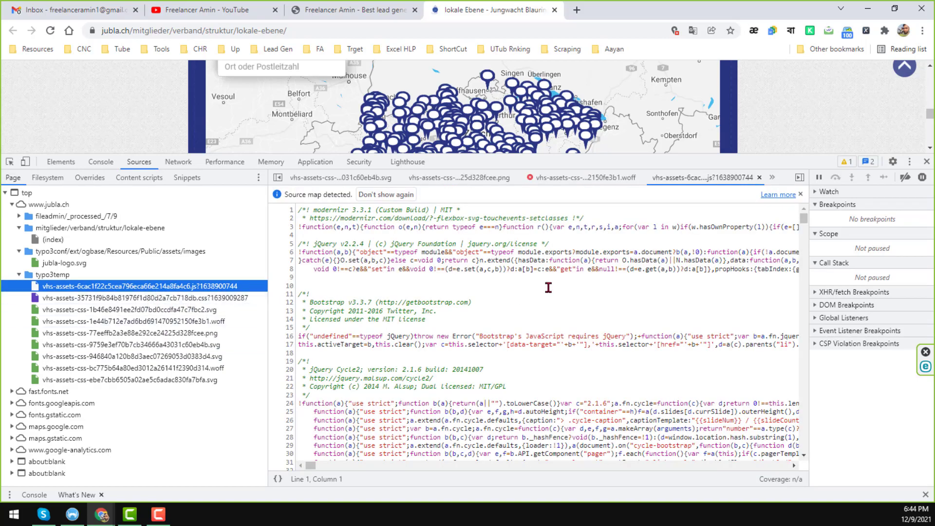
scroll(506, 301, down, 3)
scroll(507, 312, down, 5)
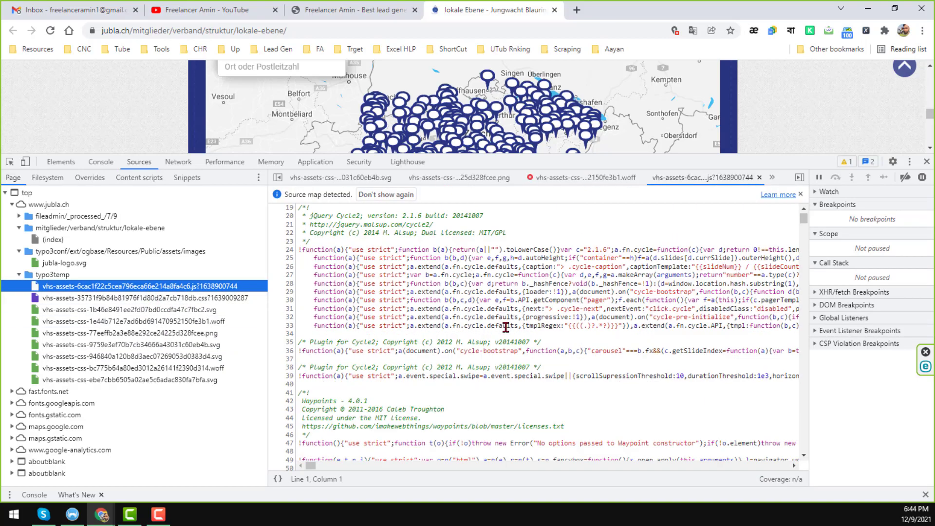
- Open the vhs-assets-6cac1f22 JavaScript file from typo3temp in its own browser tab and look through its code
scroll(506, 322, up, 4)
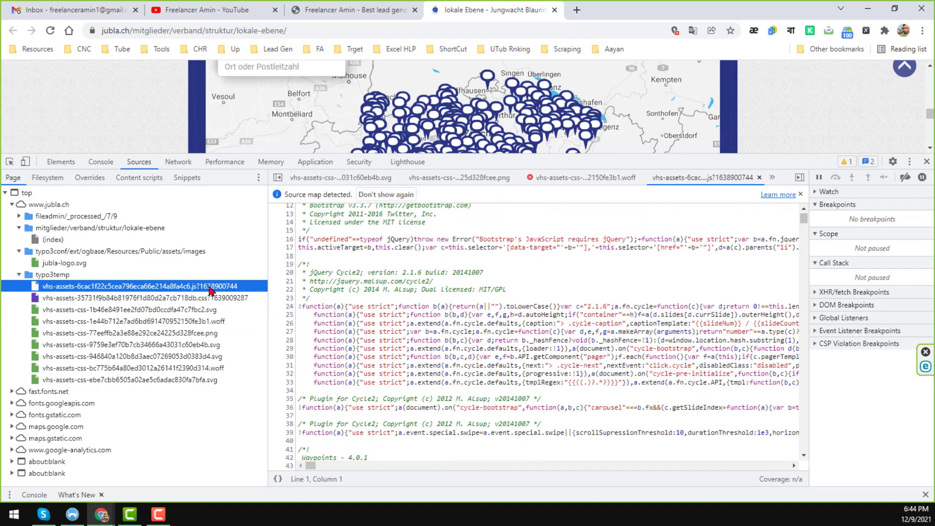
right_click(211, 290)
click(237, 300)
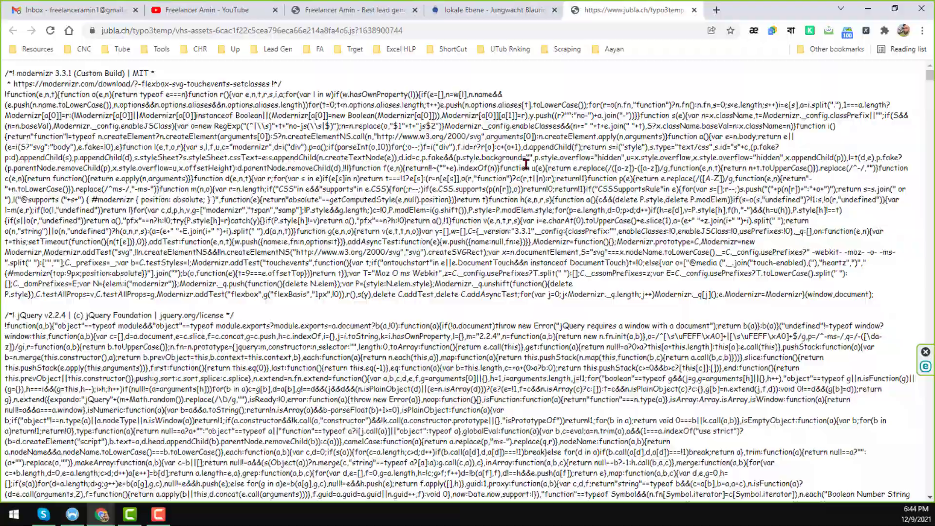
scroll(521, 162, down, 20)
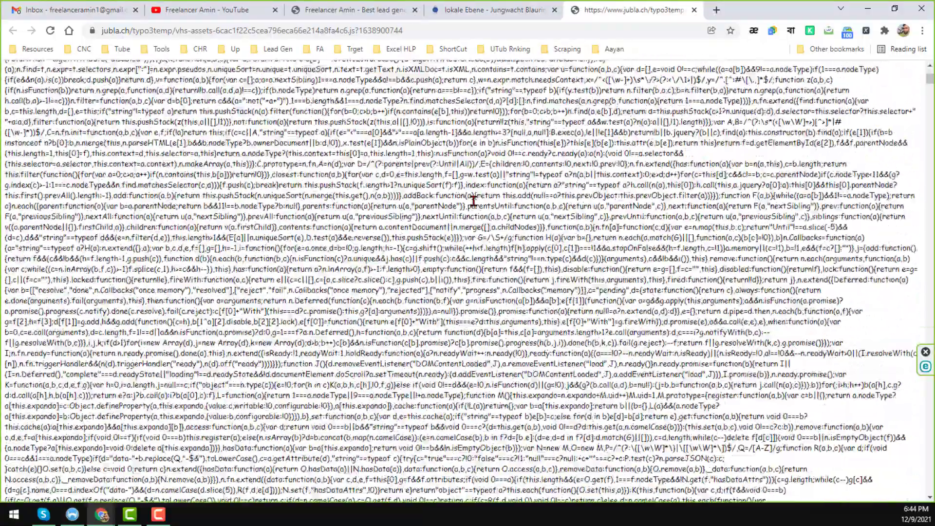
scroll(470, 197, down, 10)
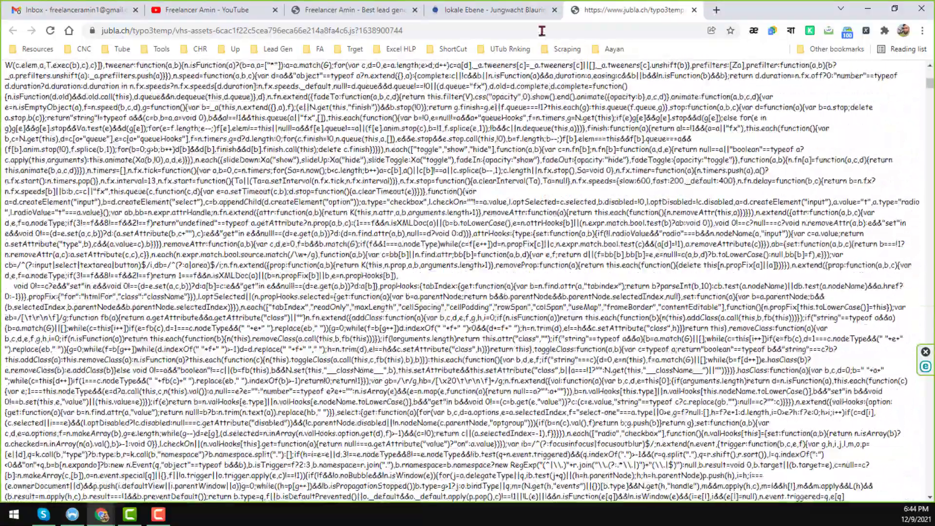
- Copy the group name Jungwacht Lungern from the map popup and search for it in the opened JavaScript file
click(529, 6)
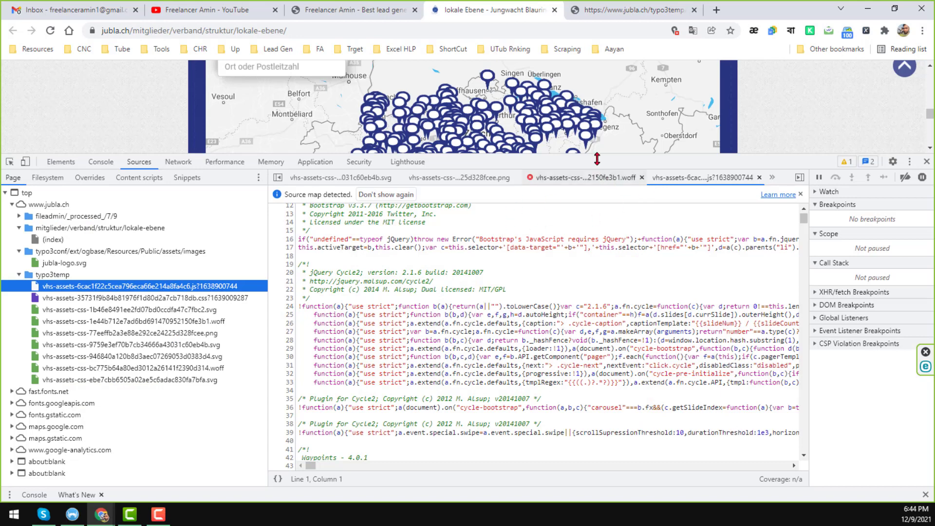
drag(585, 155, 603, 282)
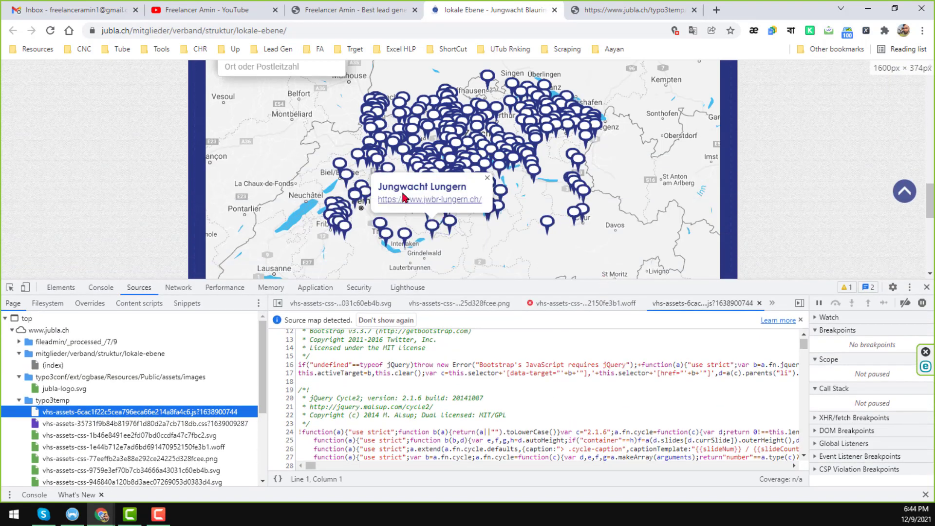
drag(378, 187, 469, 191)
key(ctrl+c)
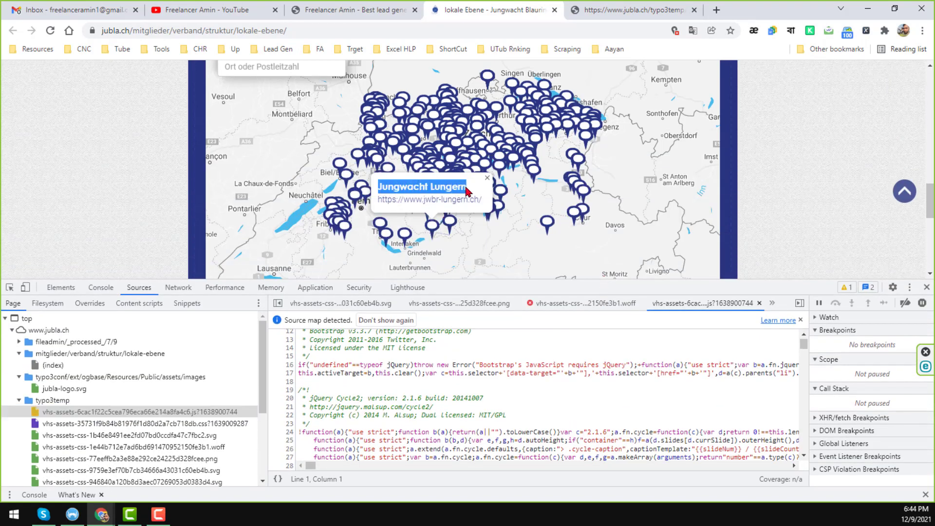
click(627, 8)
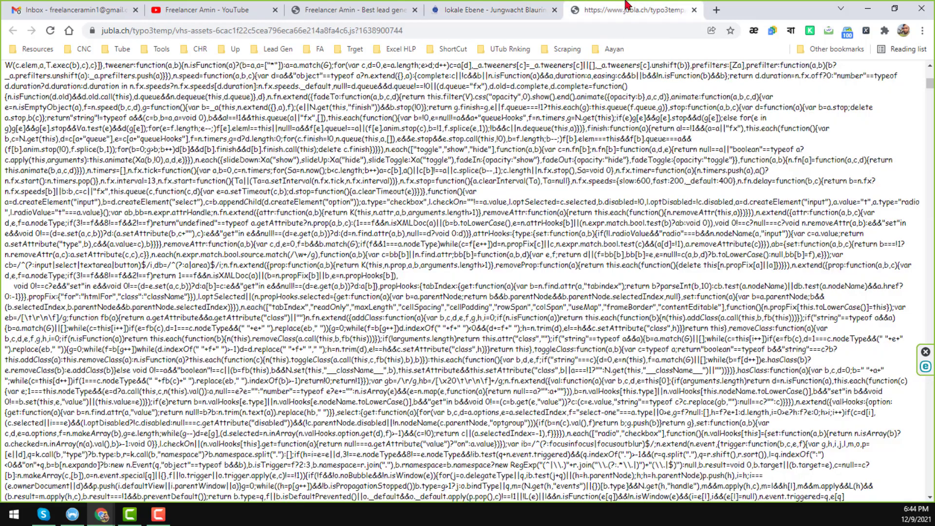
key(ctrl+f)
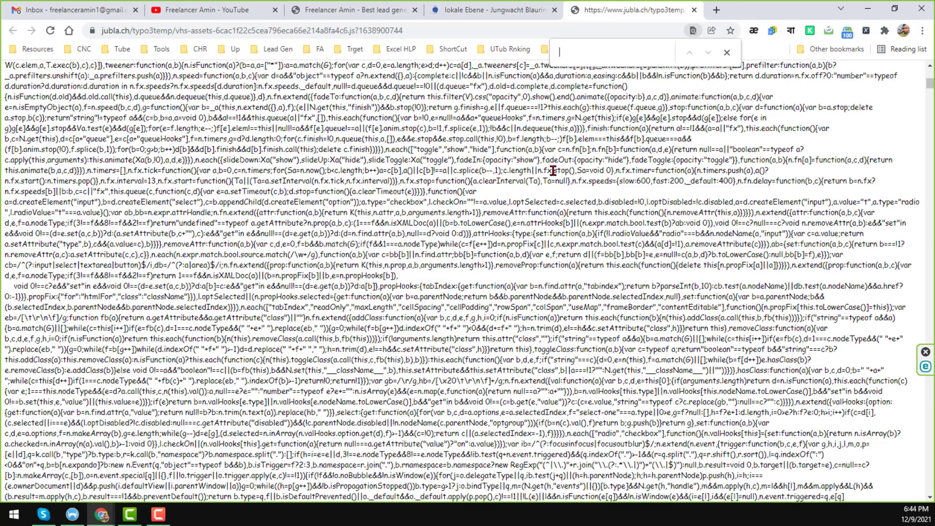
key(ctrl+v)
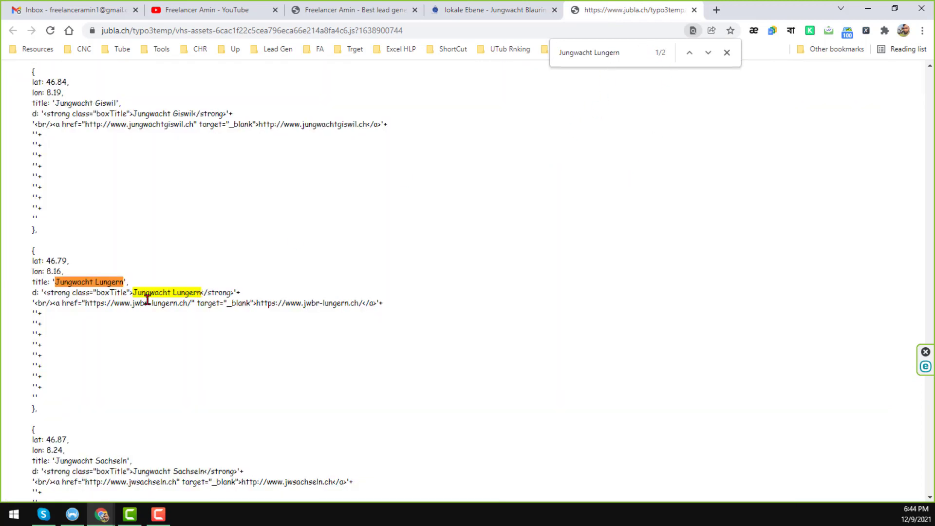
- Compare the Jungwacht Lungern map popup with its script entry, and examine the title field there and in the preceding entries
click(486, 10)
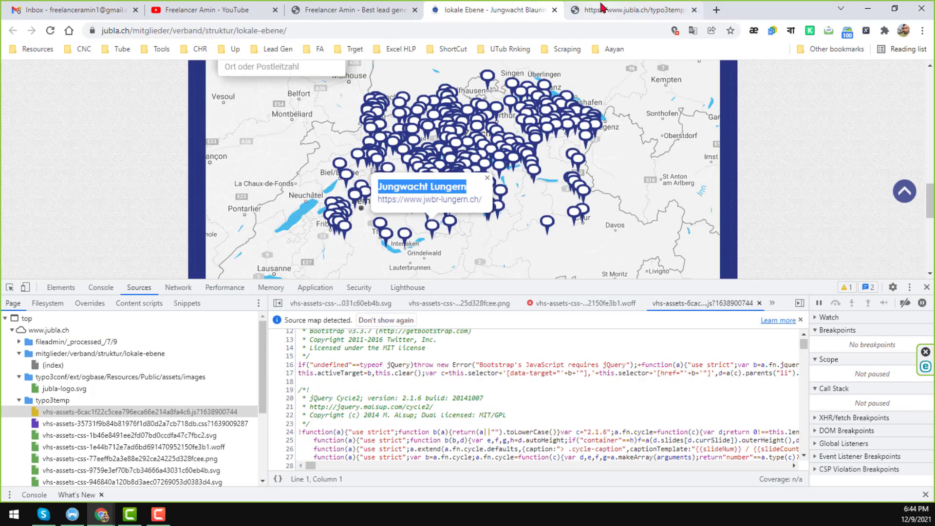
key(ctrl+Tab)
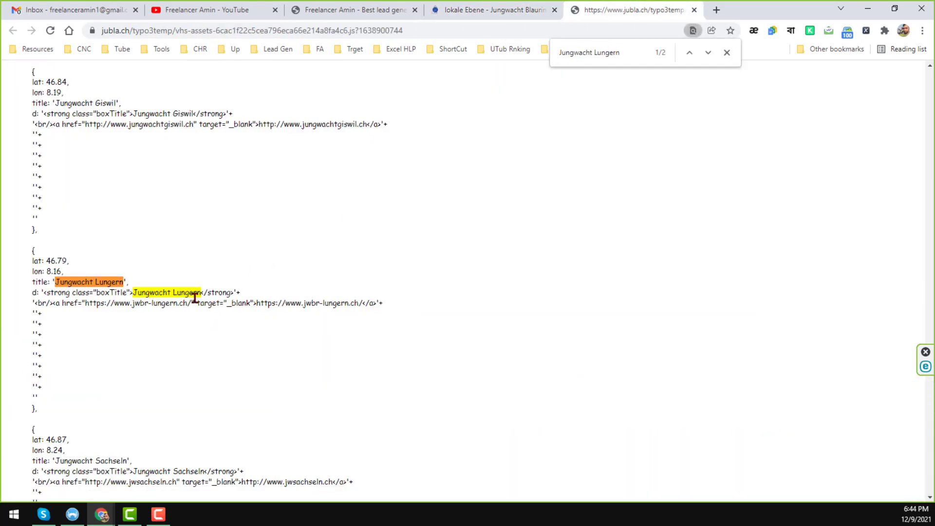
click(127, 279)
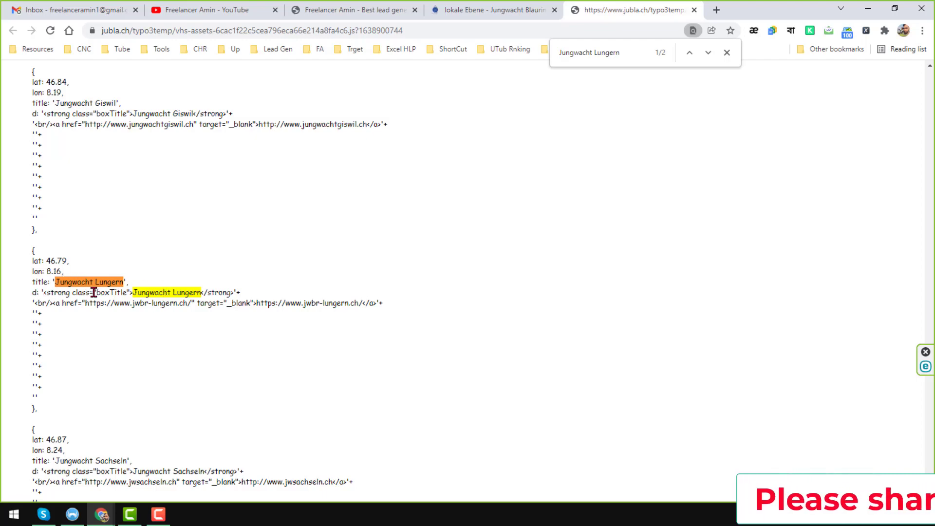
drag(28, 282, 50, 281)
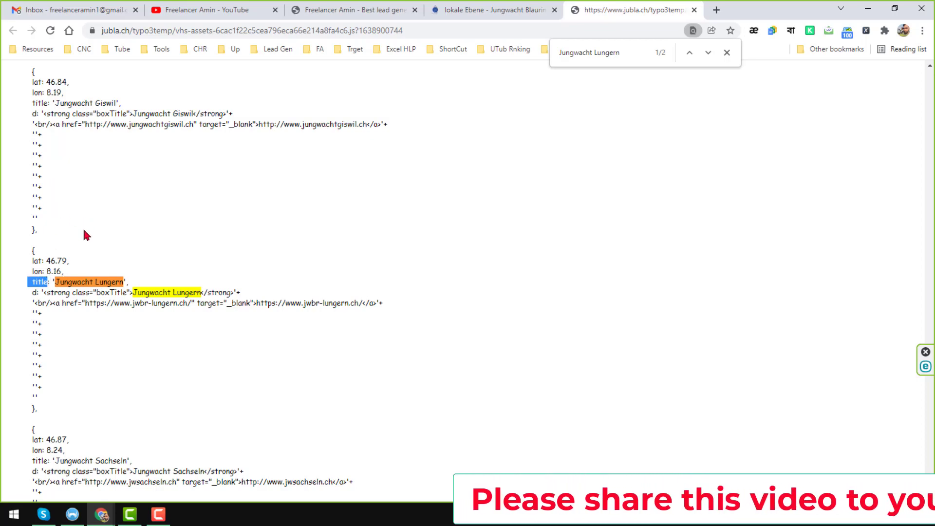
scroll(94, 235, up, 6)
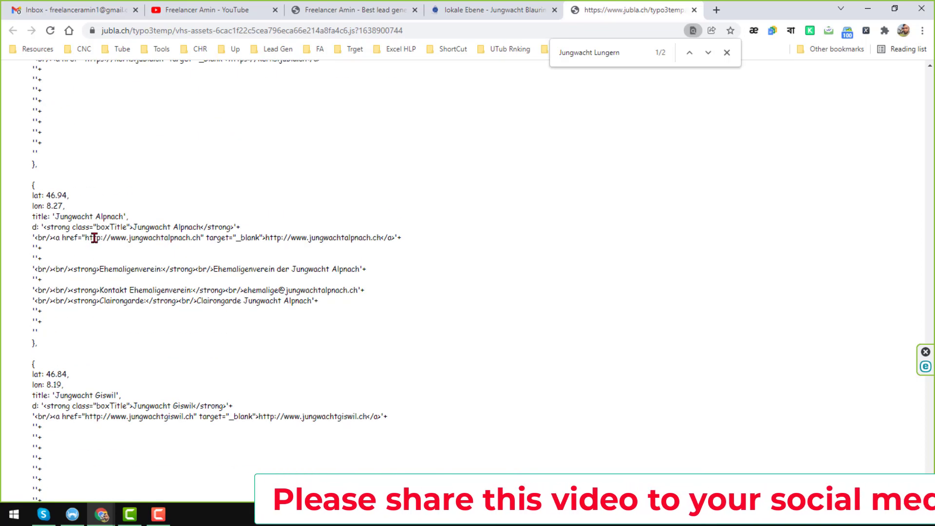
- Shrink the developer tools pane on the map page to view more of the map, and return to the JavaScript file
click(493, 10)
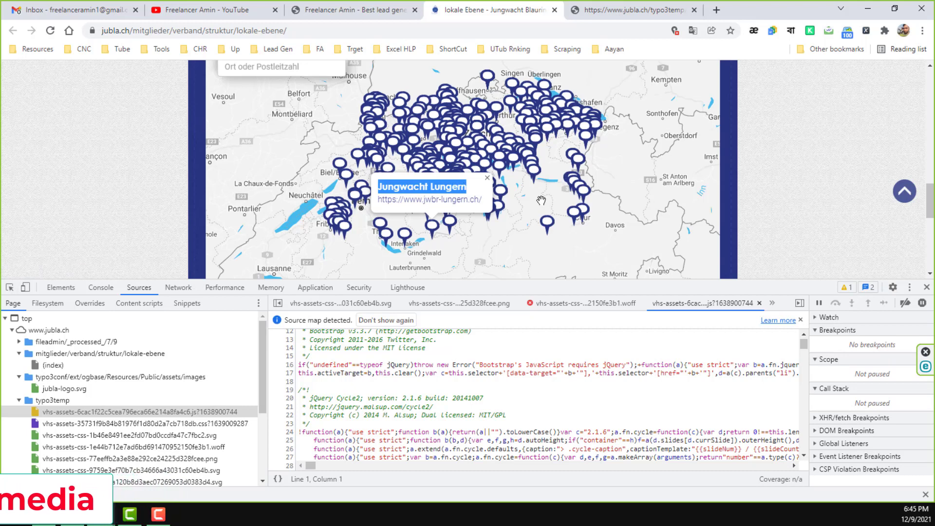
click(743, 274)
drag(758, 281, 760, 335)
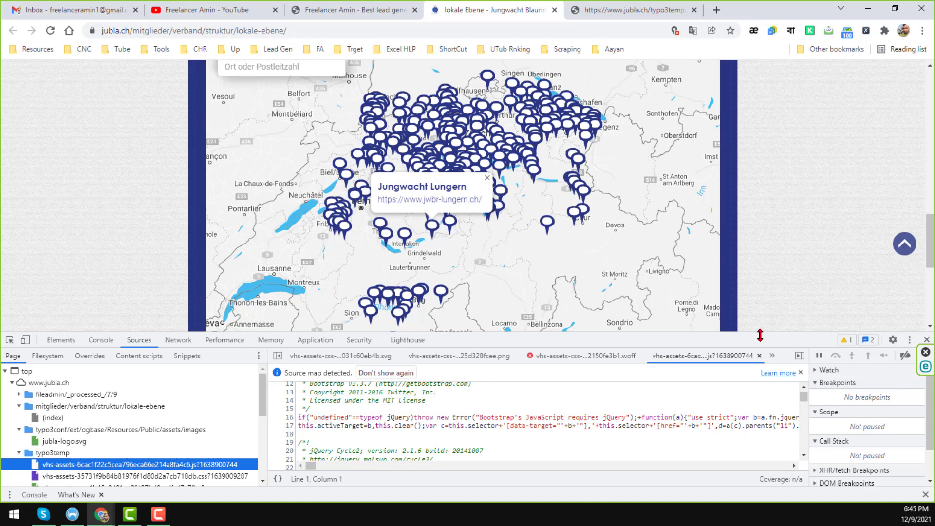
click(646, 11)
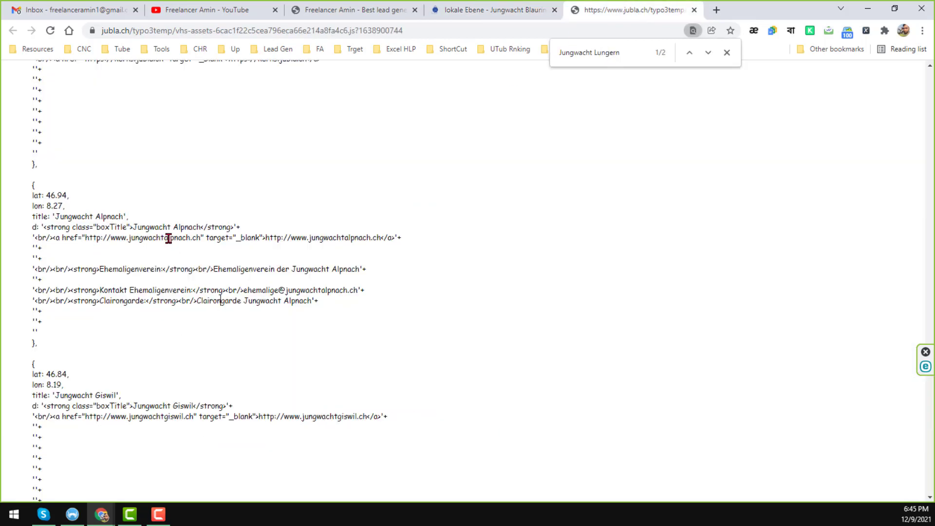
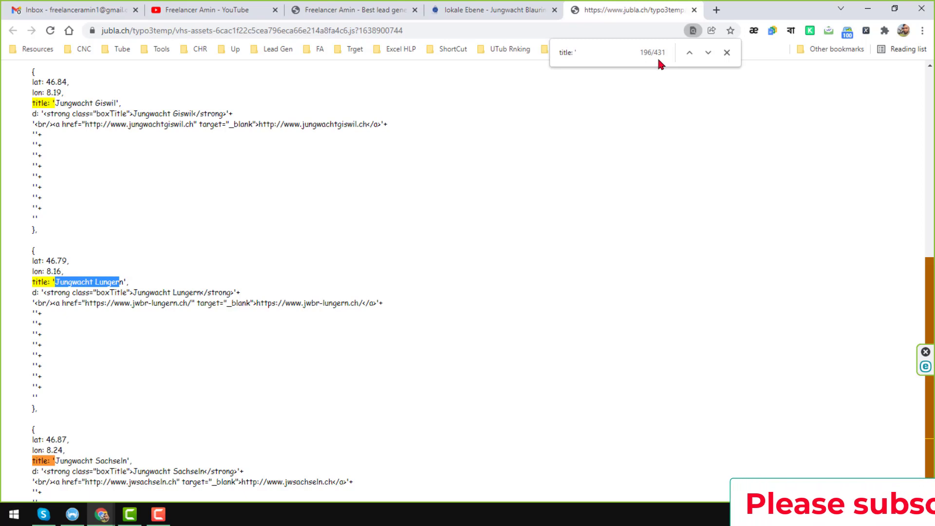
- Search the JavaScript file for title: ' with the find extension and go to the first entries of the locations list
click(591, 52)
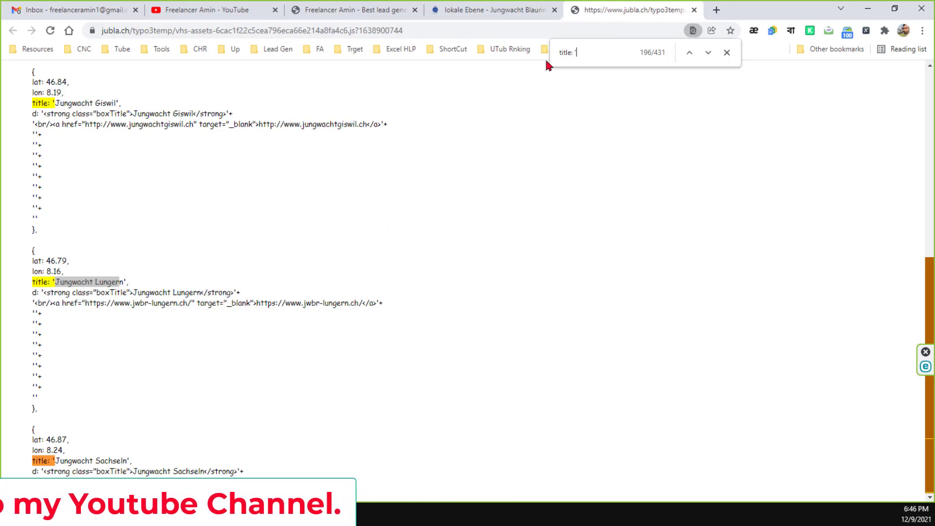
click(437, 167)
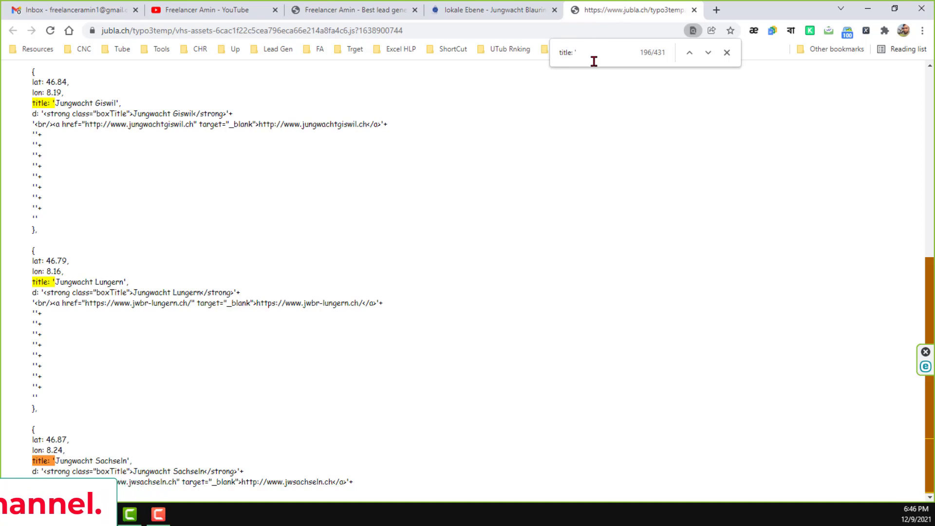
click(503, 143)
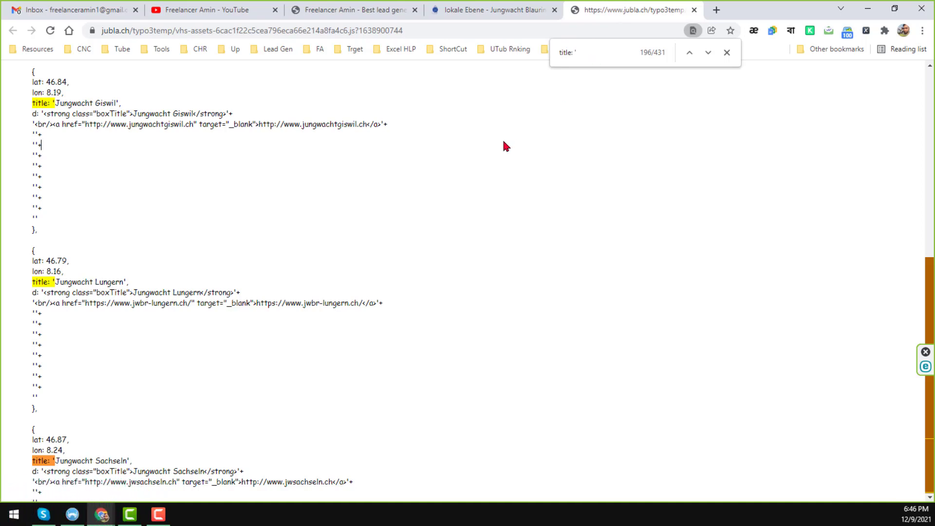
key(ctrl)
key(ctrl+shift+f)
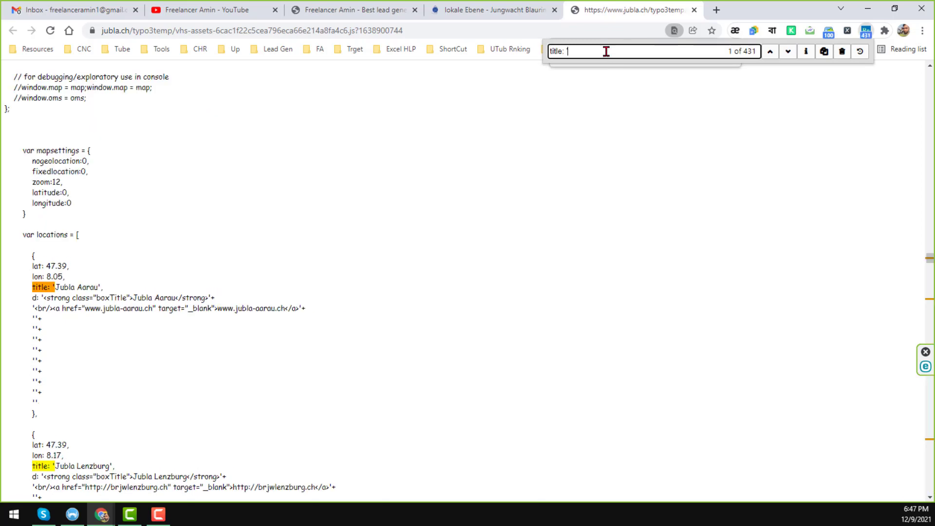
key(Return)
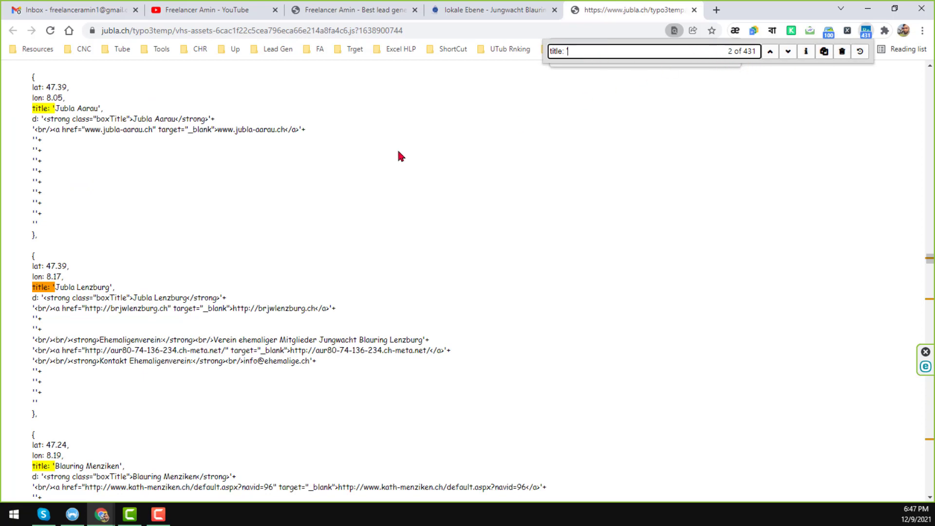
scroll(79, 216, up, 2)
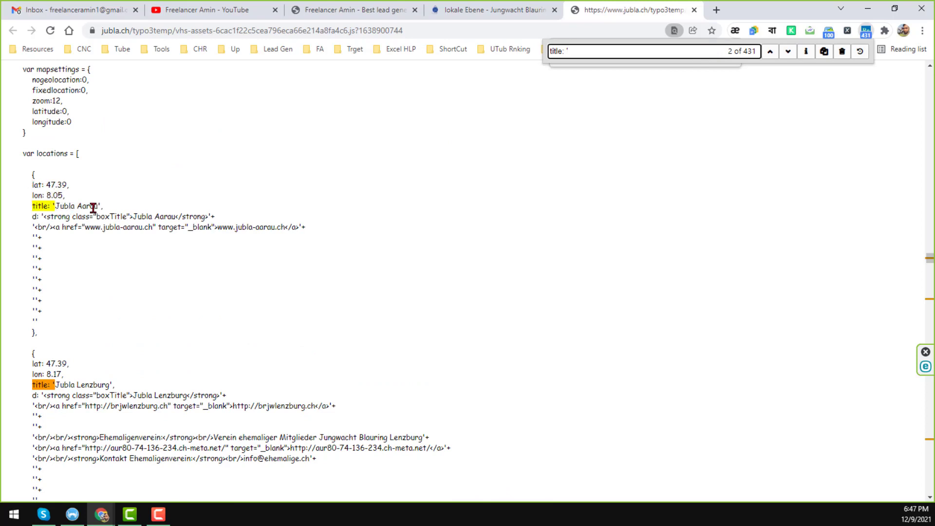
- Copy all the script text from the opening brace of the first location entry, Jubla Aarau, to the end of the file
drag(28, 174, 149, 257)
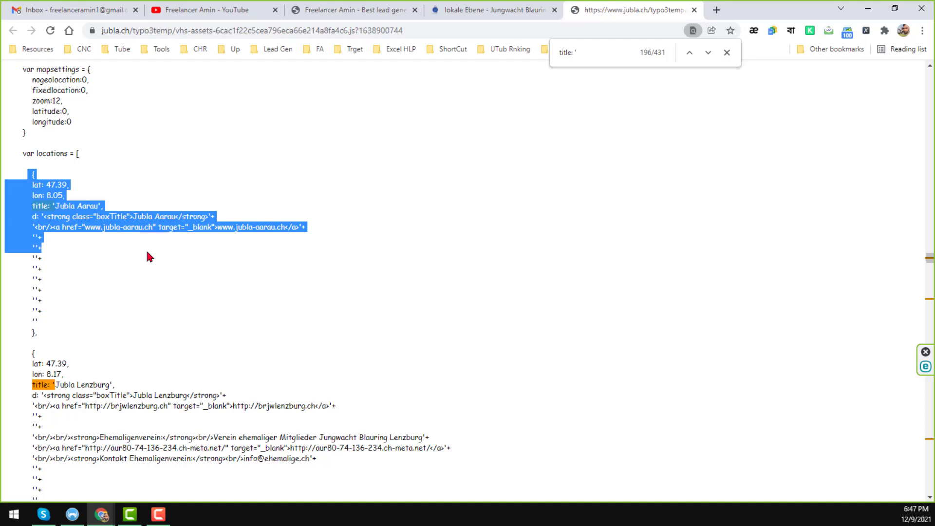
click(20, 177)
drag(22, 174, 115, 259)
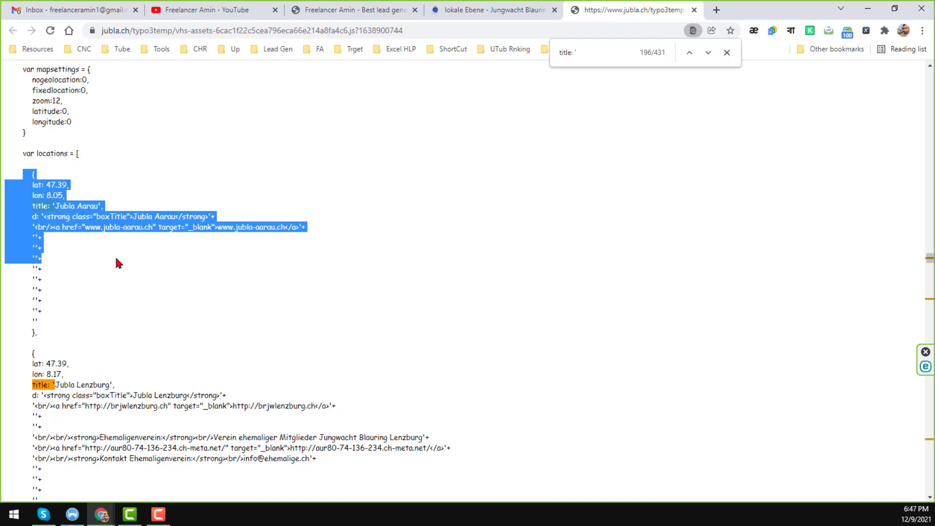
key(ctrl+shift+End)
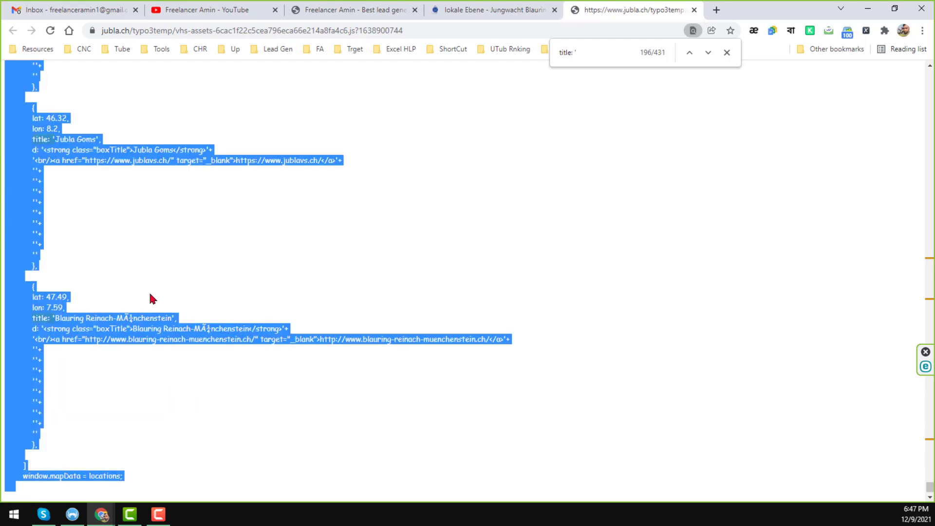
right_click(114, 322)
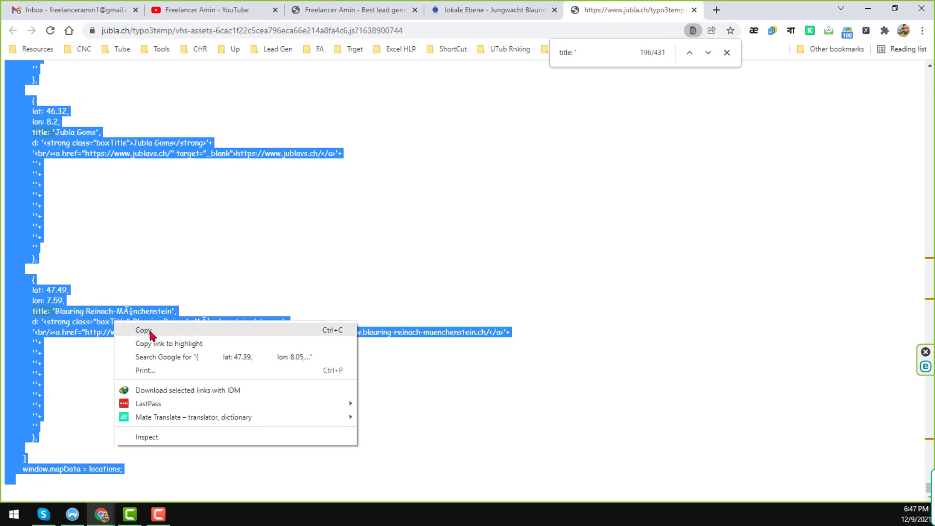
click(151, 331)
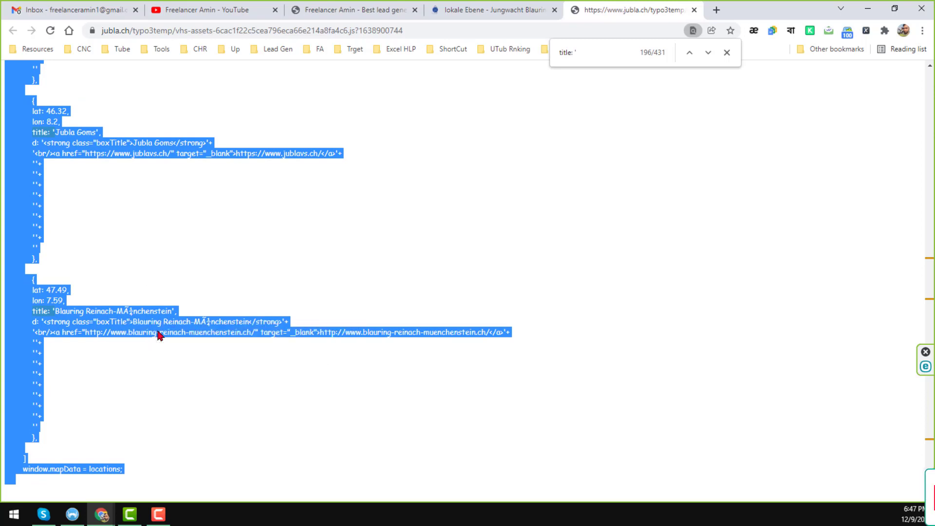
click(314, 327)
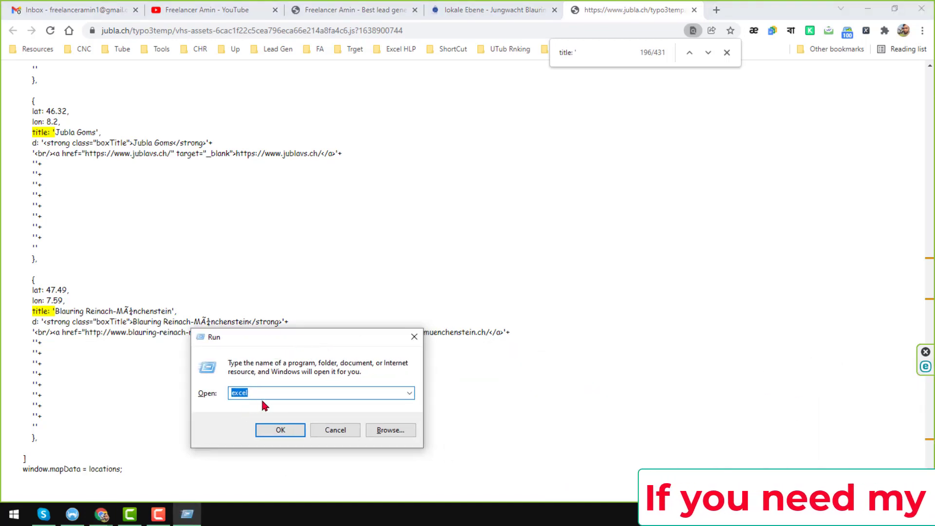
- Launch Word with the Run command word, and restore its blank document window to a smaller size over the browser
click(290, 388)
key(BackSpace)
key(BackSpace)
key(BackSpace)
key(BackSpace)
key(BackSpace)
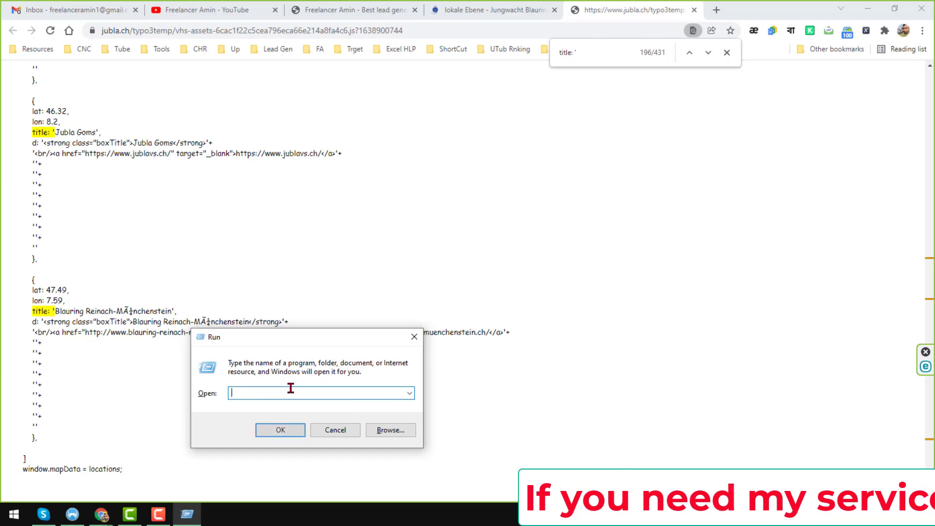
text(word)
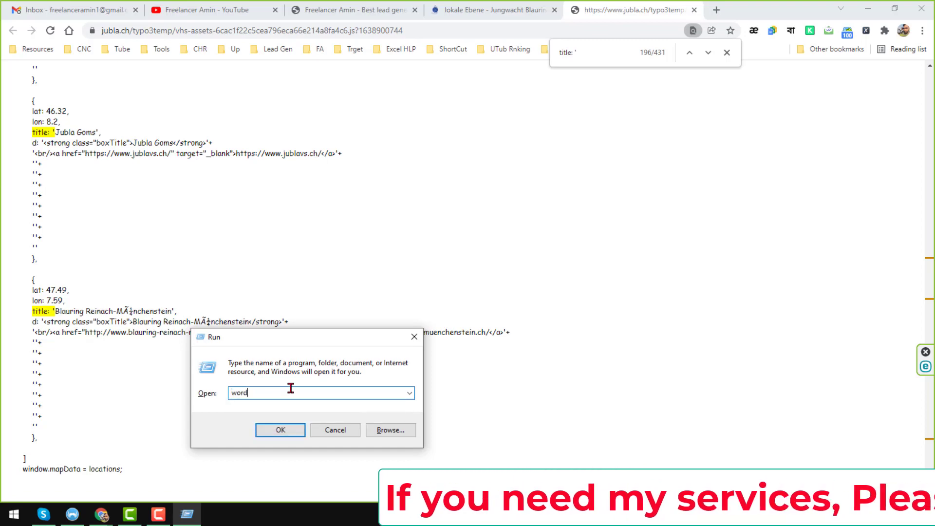
key(Return)
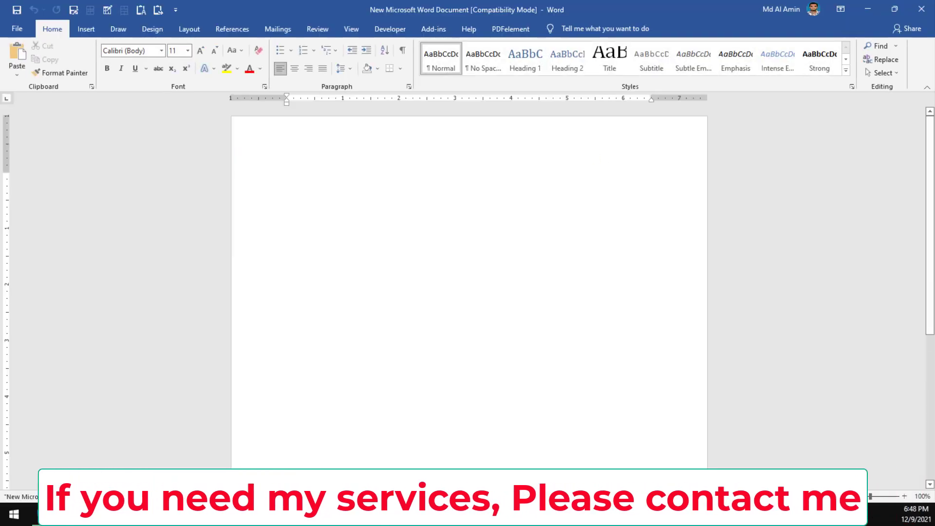
drag(603, 10, 822, 73)
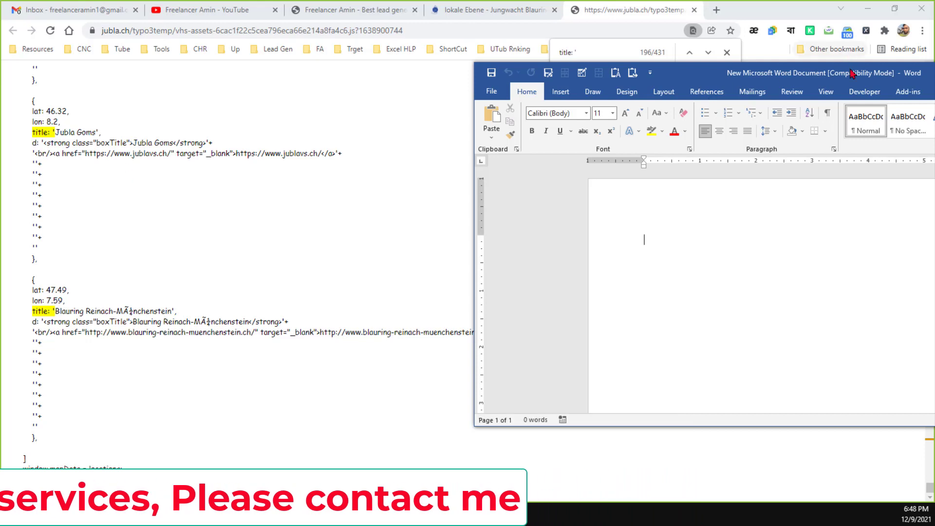
- Maximize the blank Word document window and undo the formatted paste of the copied script text
drag(851, 73, 487, 73)
click(795, 77)
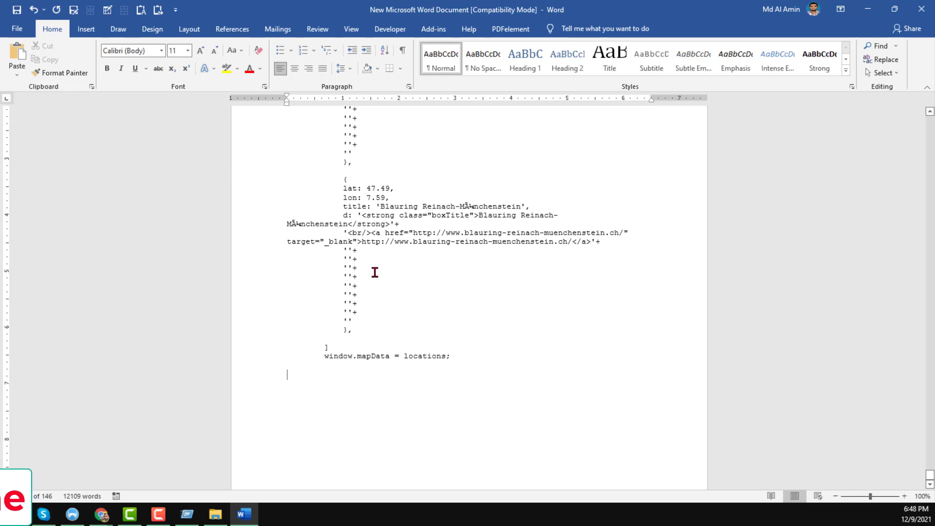
key(ctrl+z)
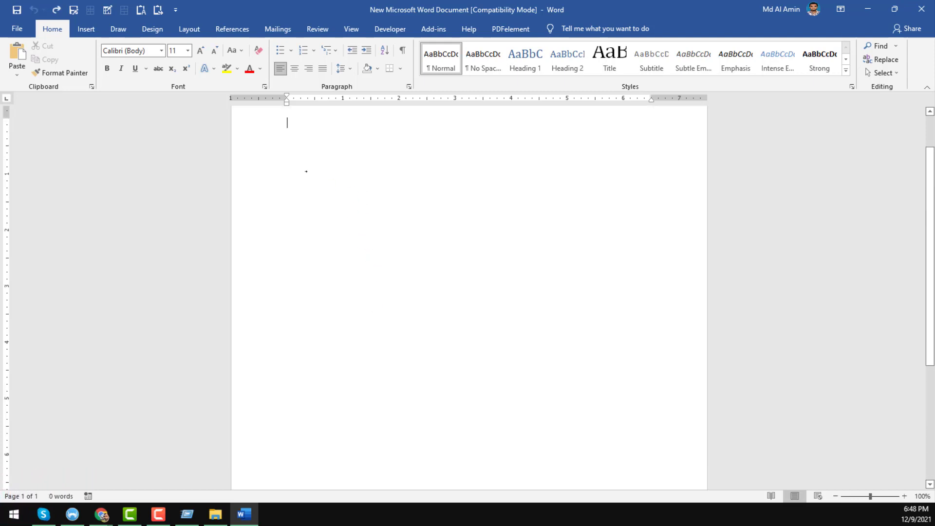
scroll(301, 181, up, 2)
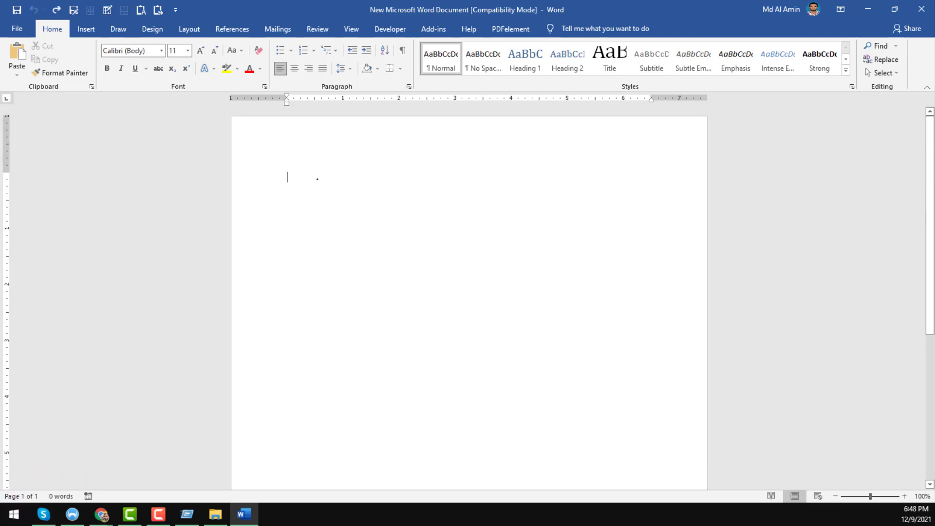
- Paste the copied script text into the empty document with Paste Special as Unformatted Unicode Text
click(18, 74)
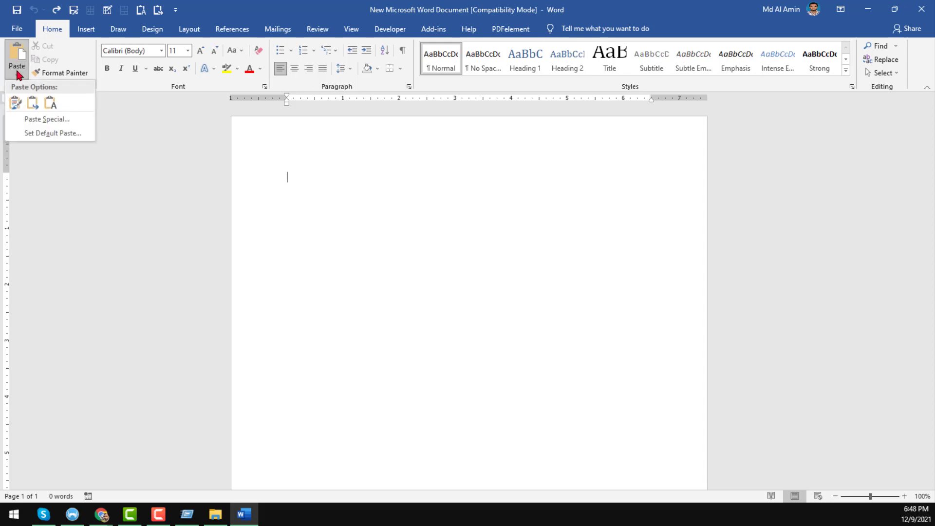
click(68, 118)
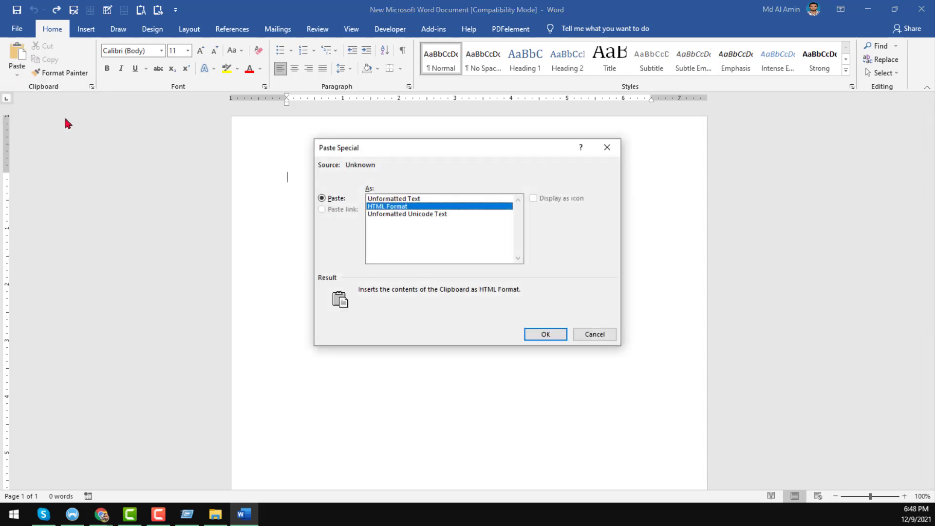
click(426, 215)
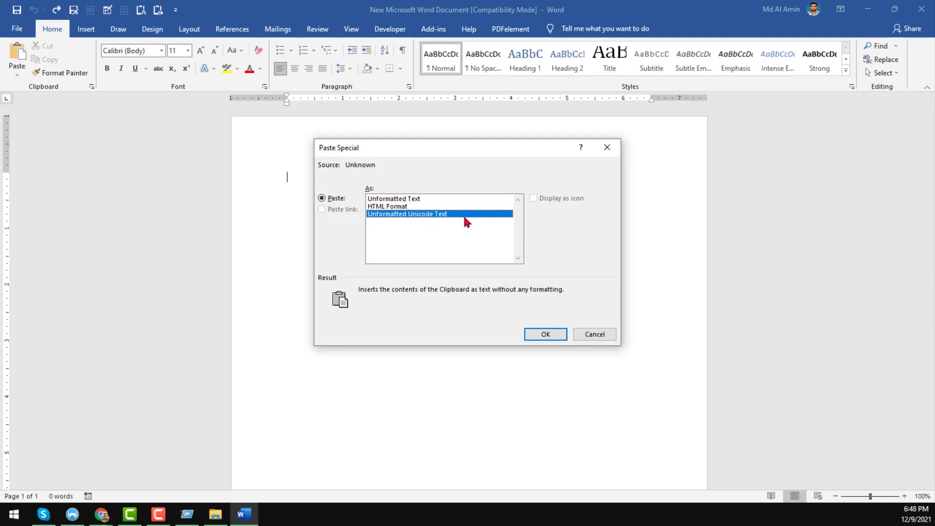
click(546, 335)
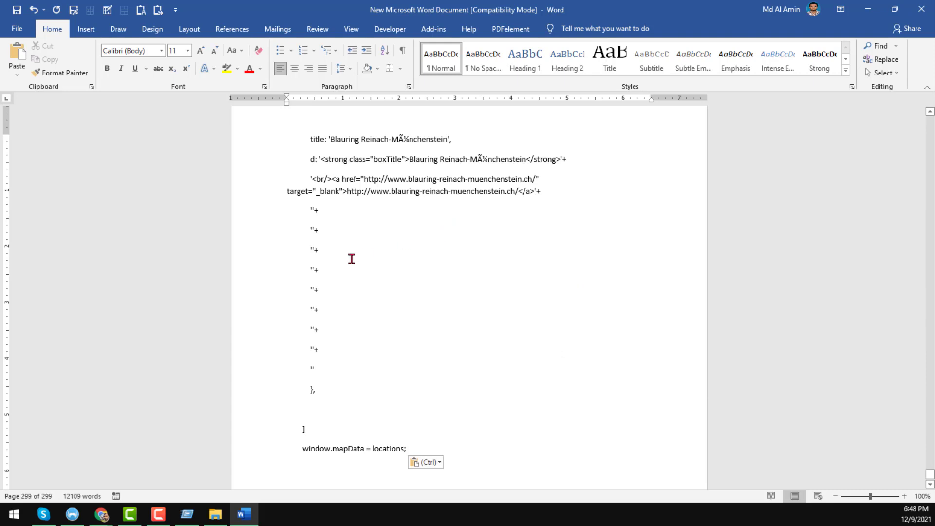
- Check the end of the pasted script text, return to the start of the document, and save it
scroll(348, 261, down, 4)
scroll(338, 267, up, 3)
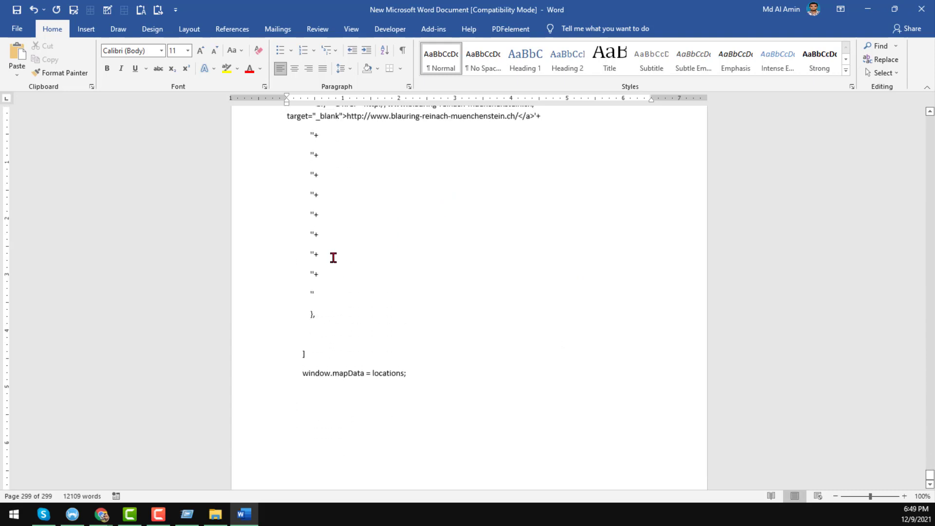
scroll(332, 257, up, 15)
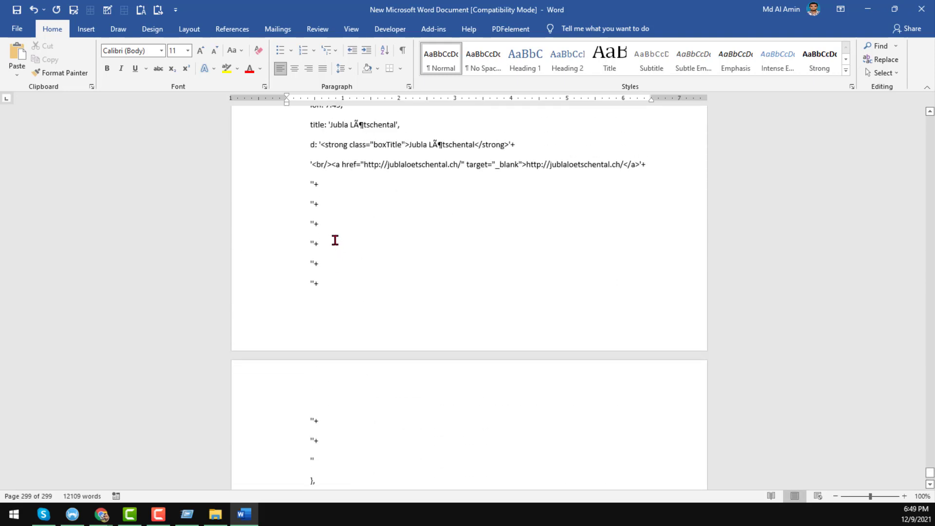
click(335, 240)
key(ctrl+Home)
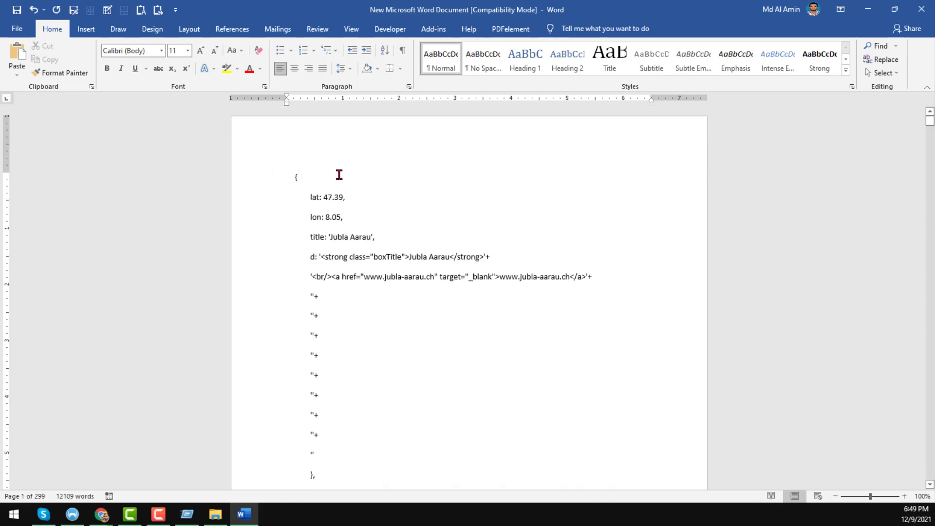
key(ctrl+s)
scroll(317, 217, down, 1)
scroll(352, 230, up, 1)
- Switch to File Explorer
click(215, 514)
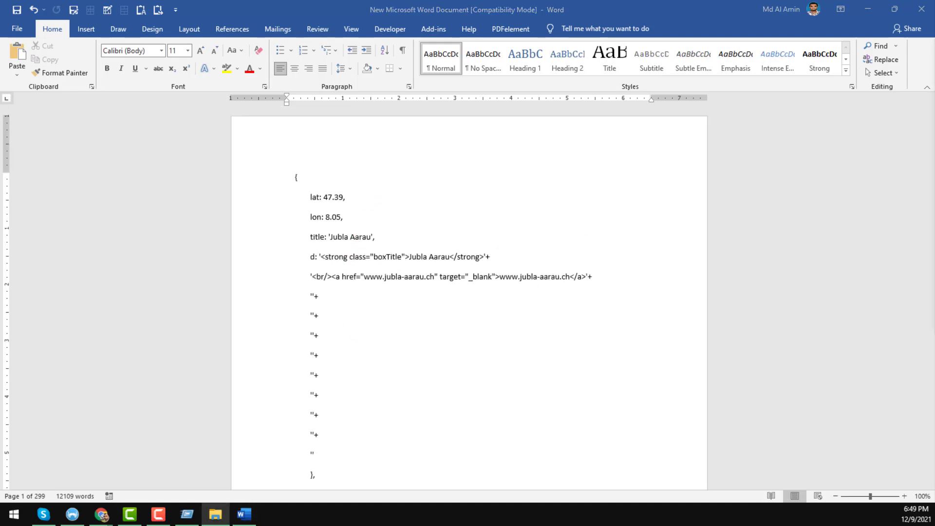